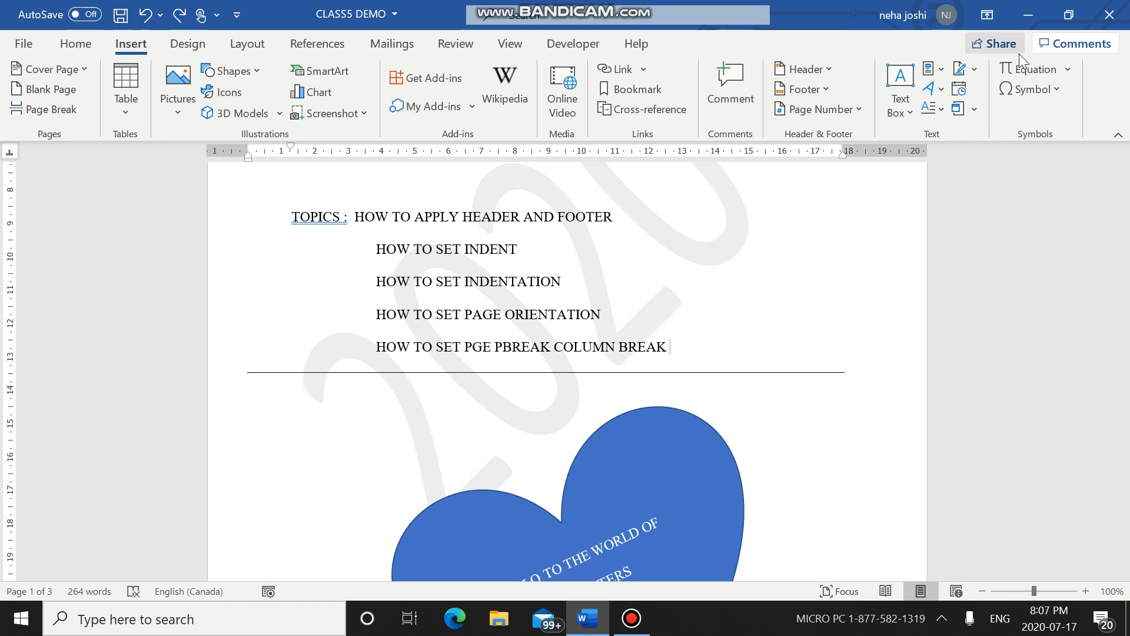
Go to the two Piaget paragraphs on page 3 of the document
left_click(71, 52)
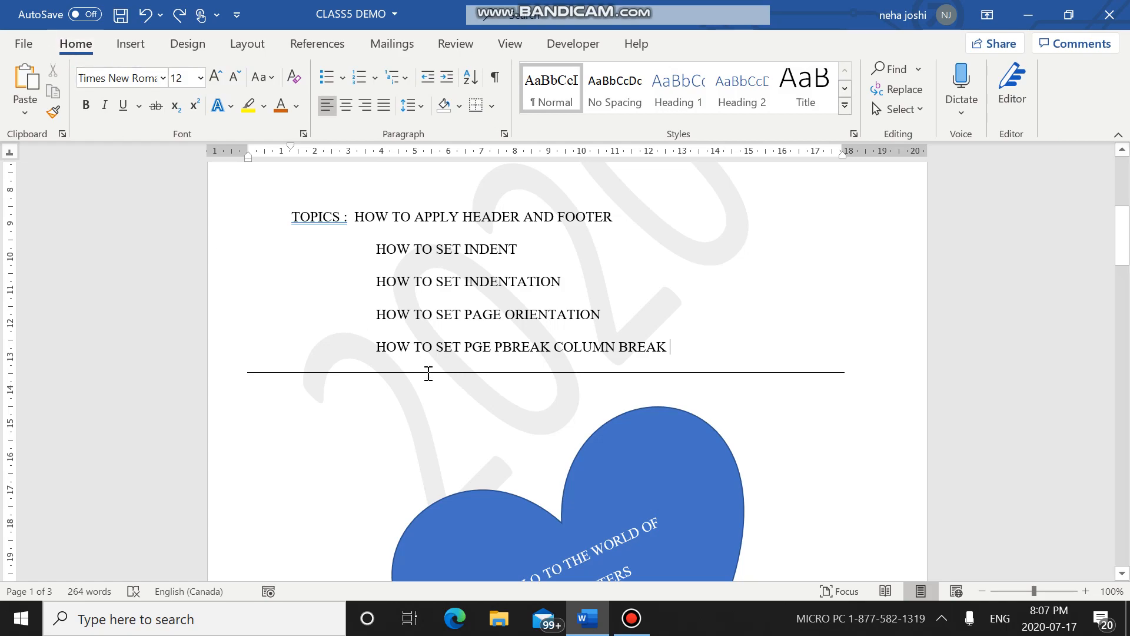
scroll(60, 560, "down", 12)
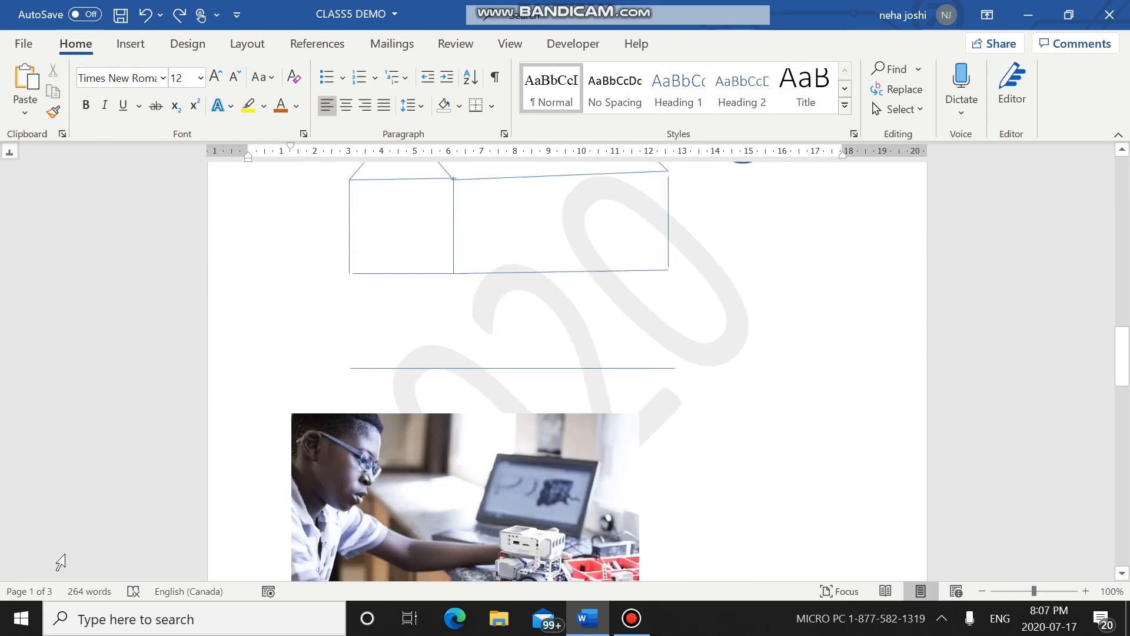
scroll(60, 559, "down", 15)
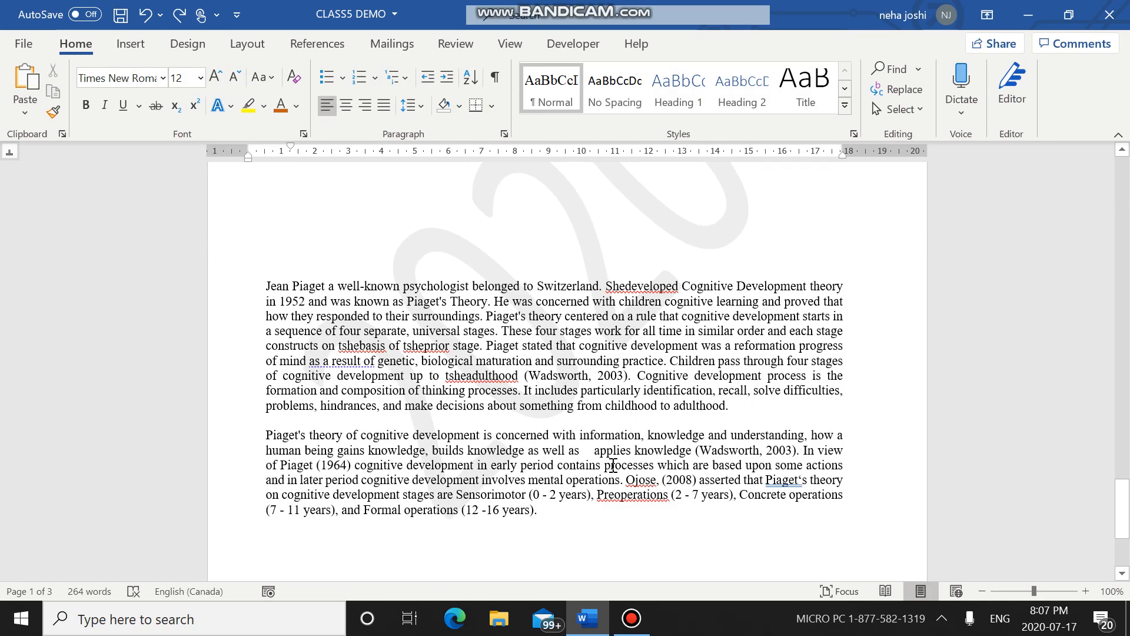
scroll(613, 465, "down", 3)
scroll(612, 465, "up", 3)
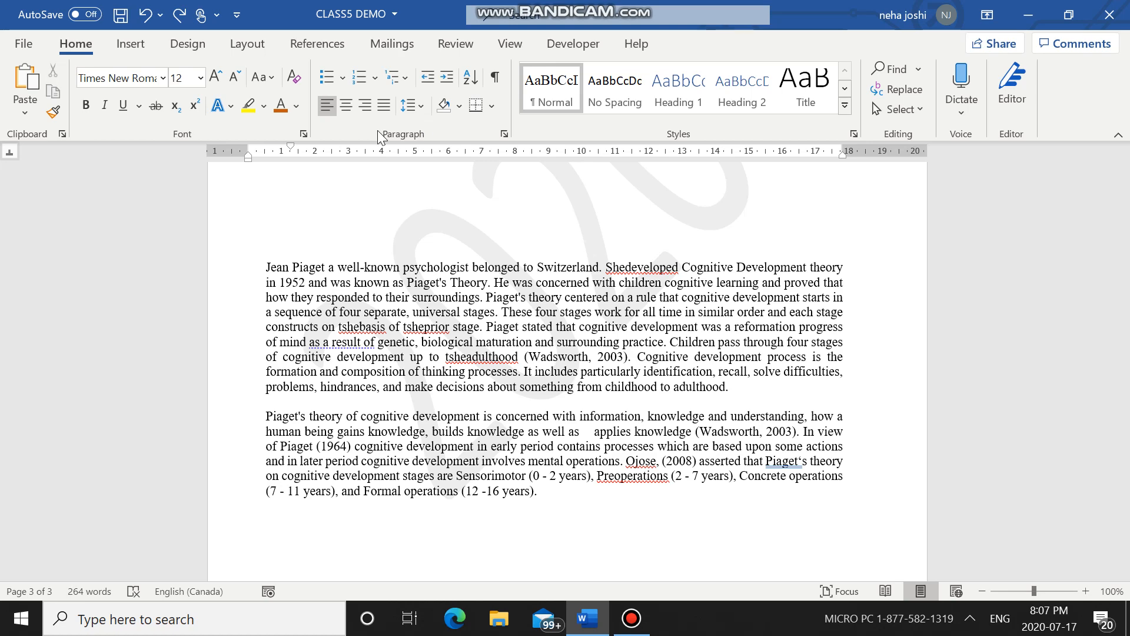
Open the Borders and Shading settings and try the None, Box, 3-D and Custom border types, ending on Shadow
left_click(489, 108)
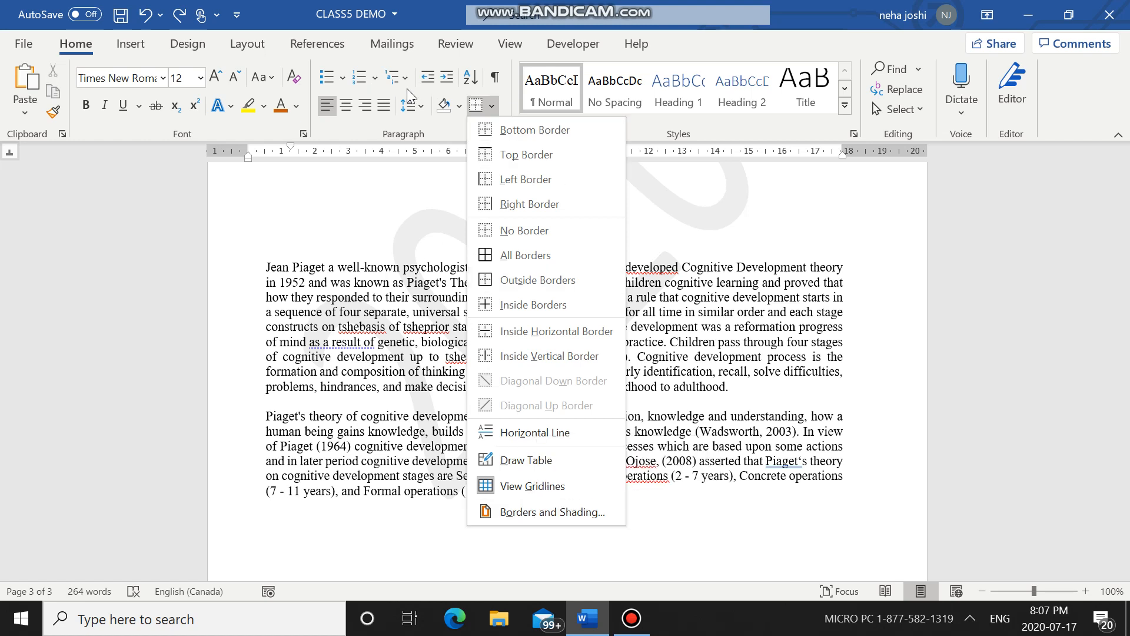
left_click(419, 134)
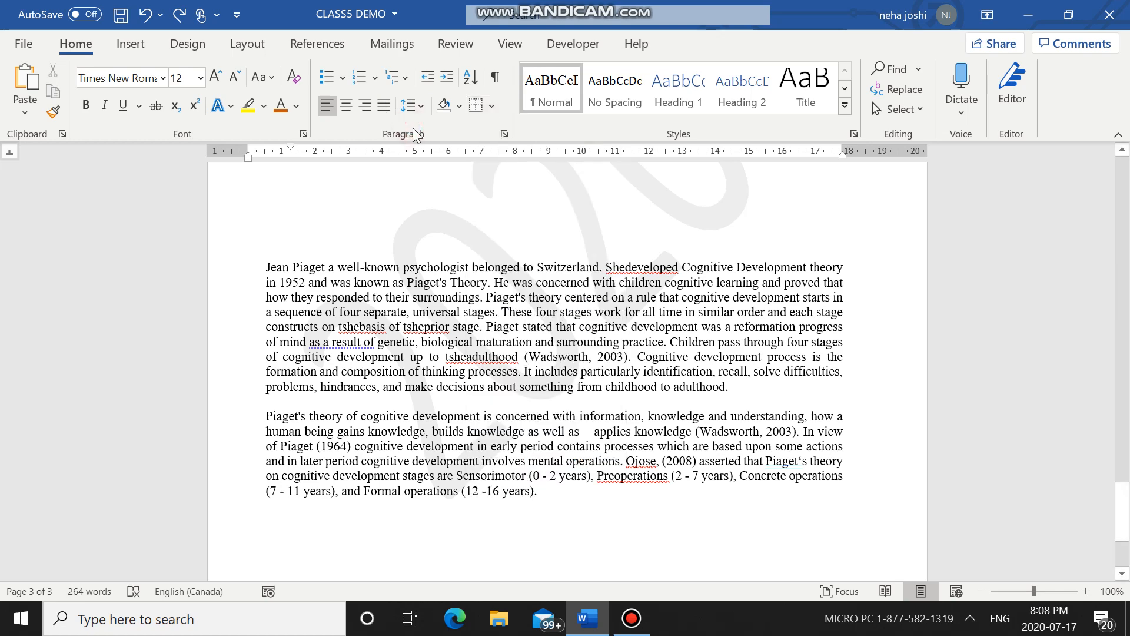
left_click(488, 108)
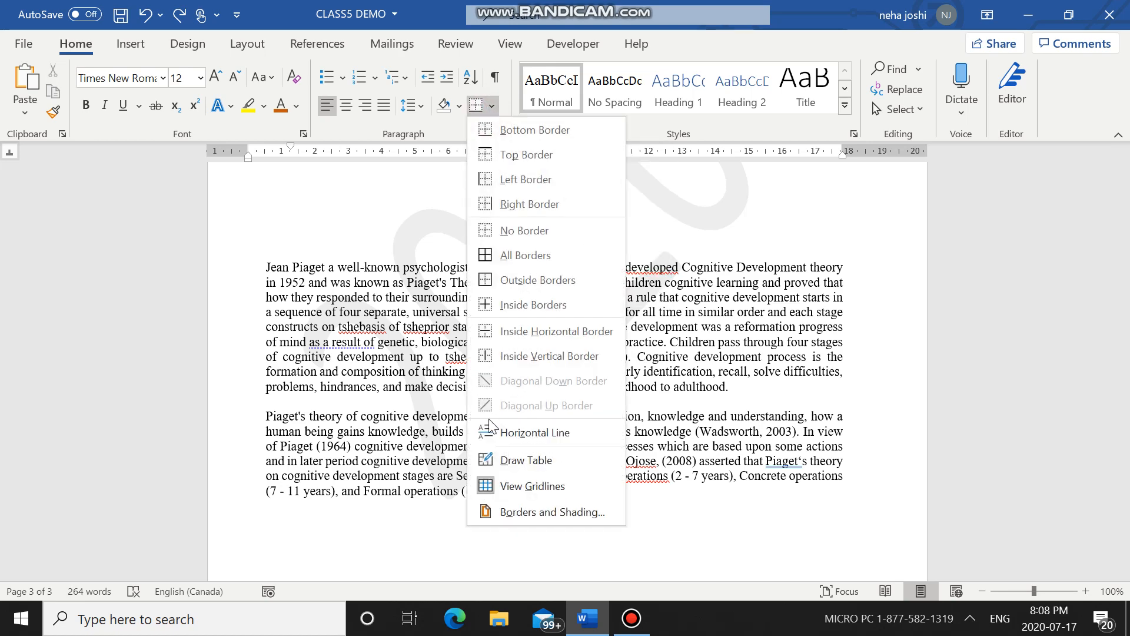
left_click(575, 512)
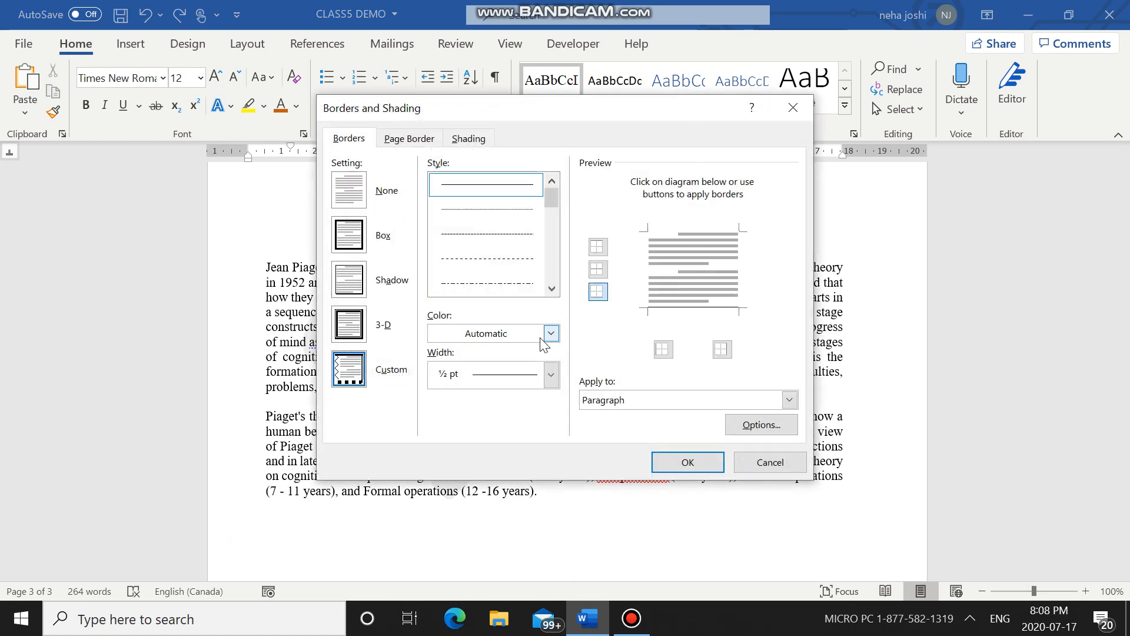
left_click(348, 179)
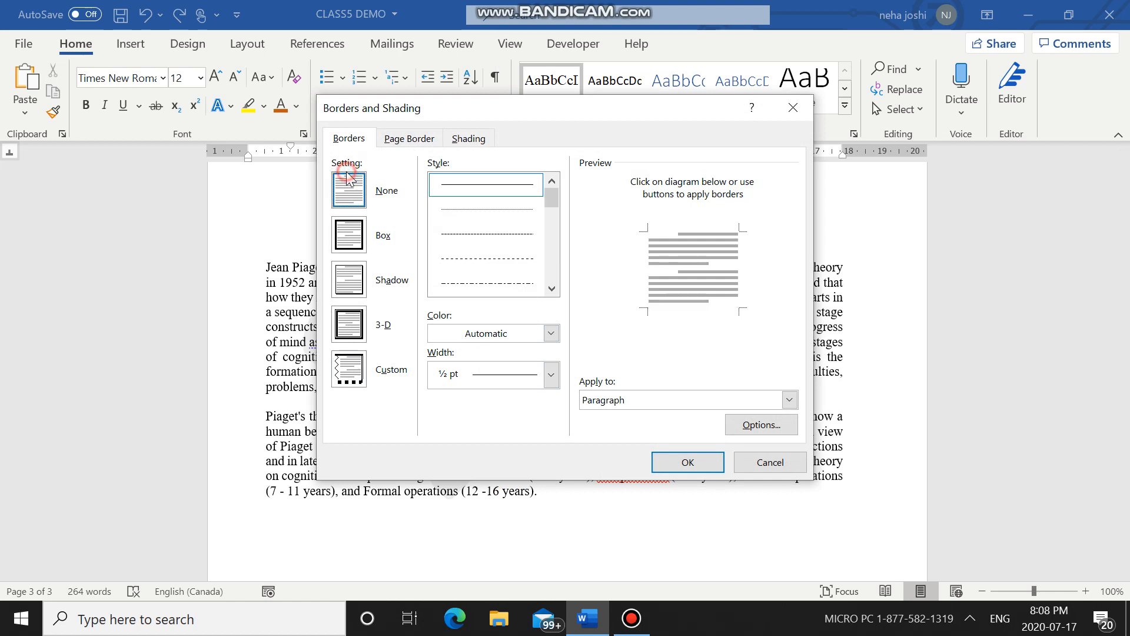
left_click(355, 230)
left_click(351, 278)
left_click(350, 324)
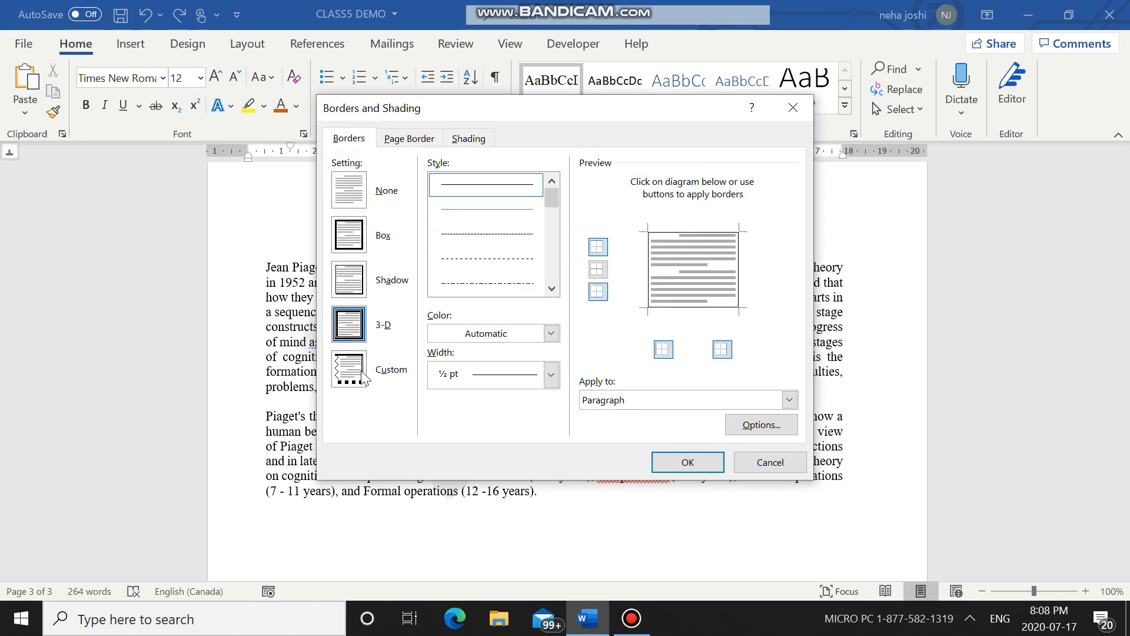
left_click(360, 373)
left_click(352, 324)
left_click(356, 287)
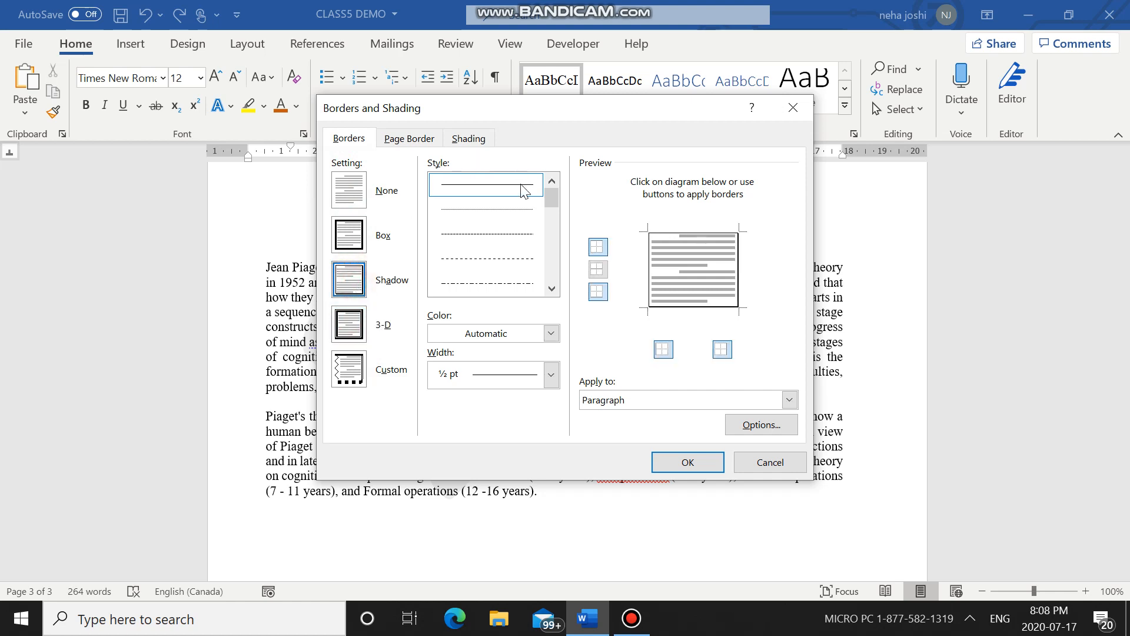
Browse the border line styles and choose a 3 pt thick multi-line style for the Shadow border
left_click(552, 288)
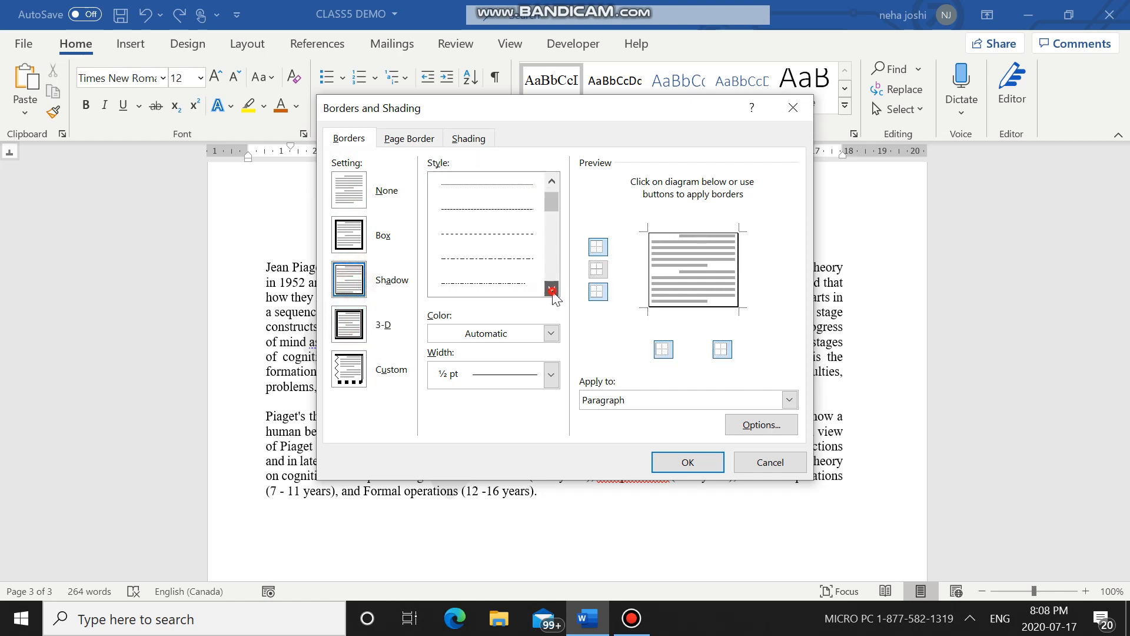
left_click(551, 288)
left_click(551, 289)
left_click(551, 289)
left_click(551, 289)
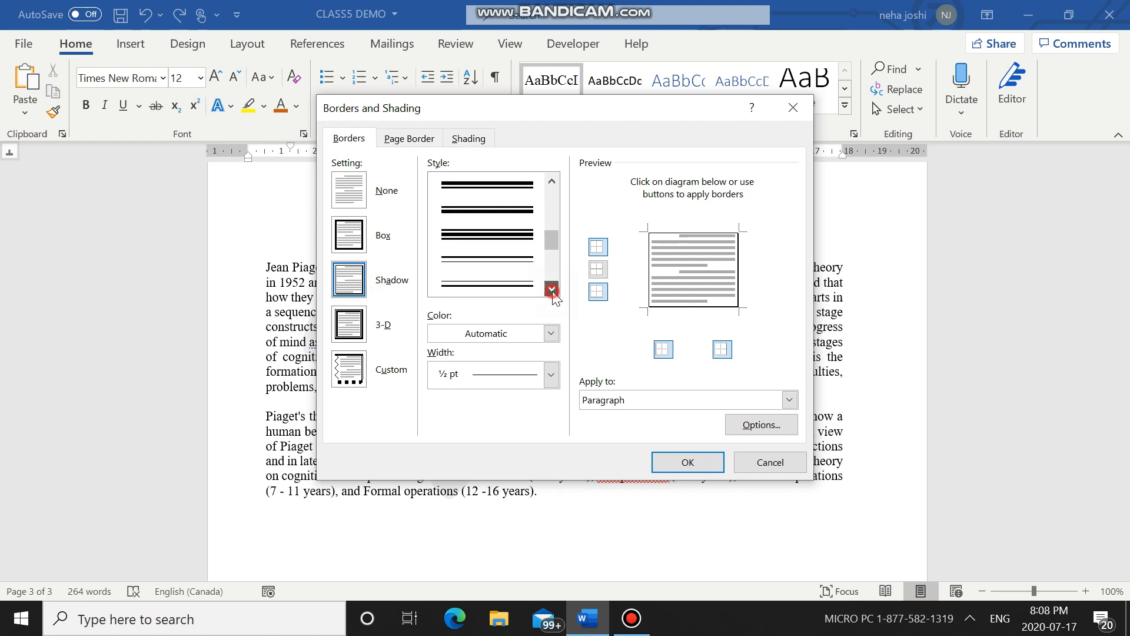
left_click(551, 289)
left_click(552, 289)
left_click(552, 289)
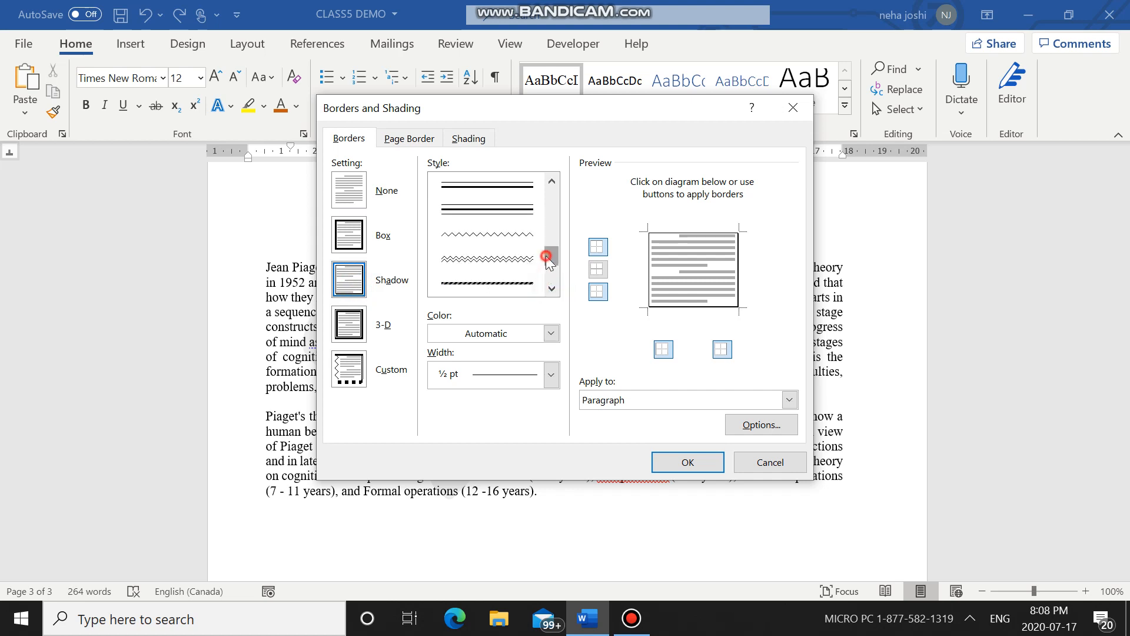
left_click_drag(549, 262, 551, 234)
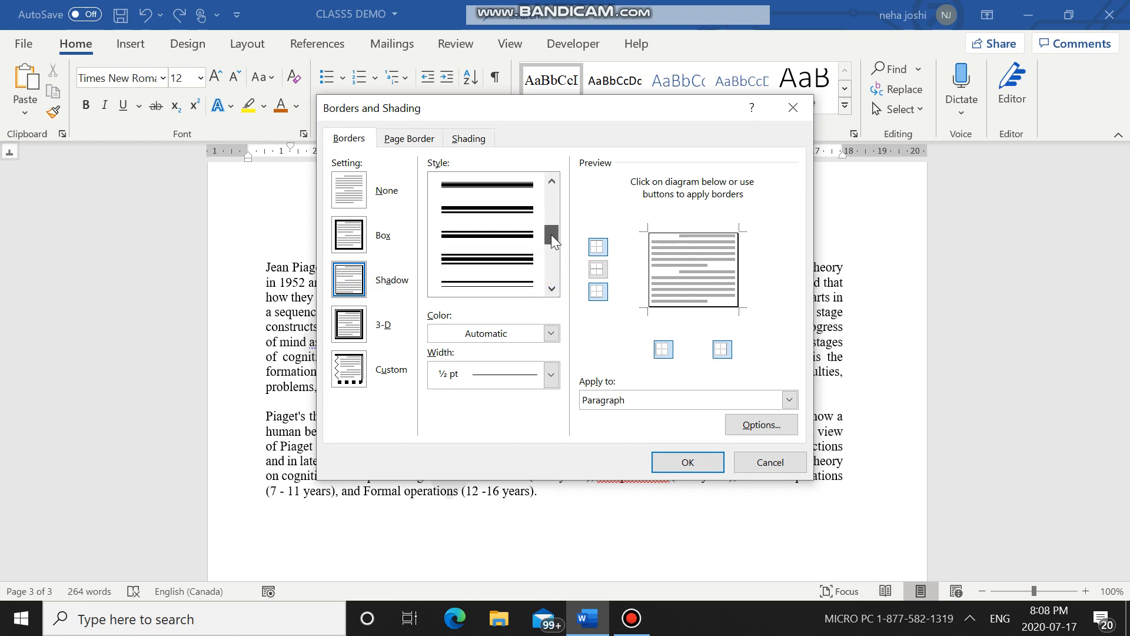
left_click(518, 184)
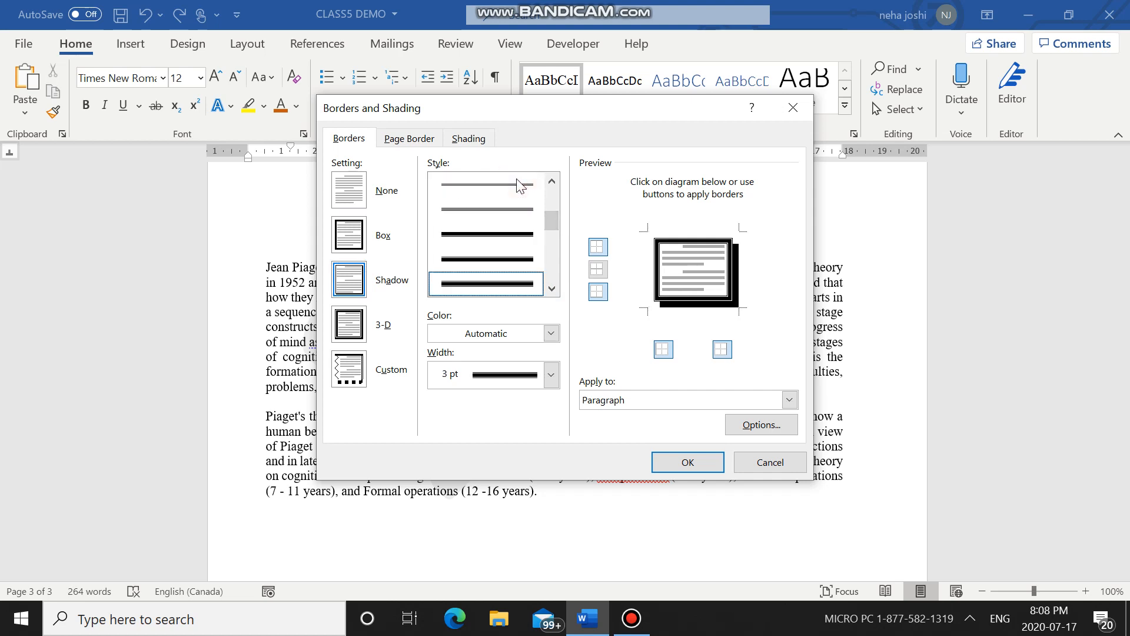
Try a medium gray border color applied to Paragraph and discard the border settings
left_click(551, 333)
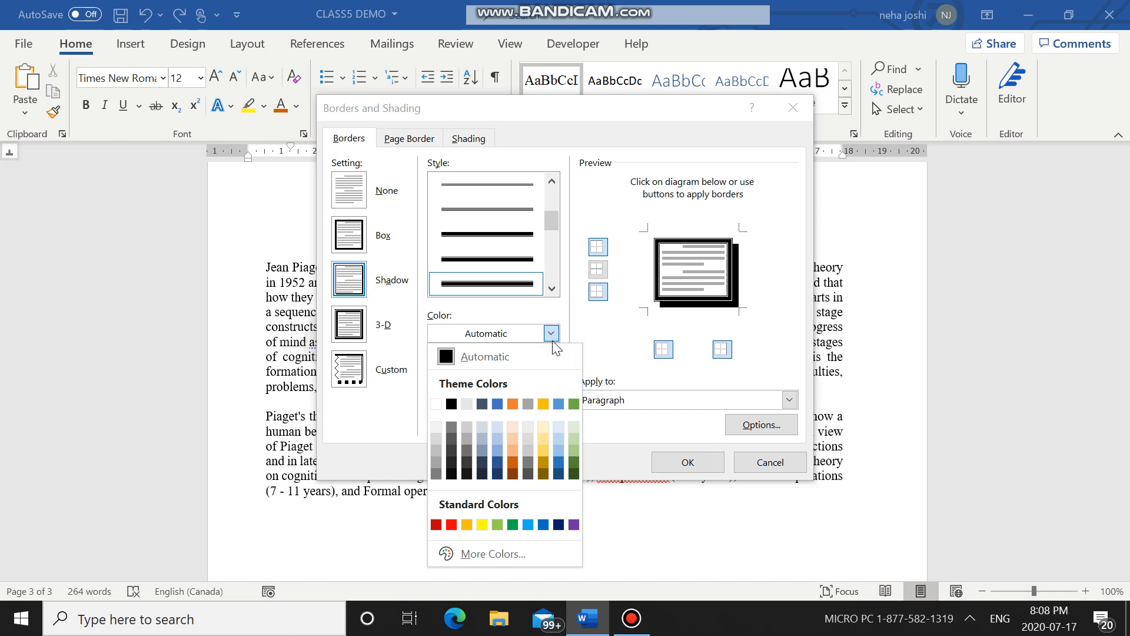
left_click(451, 426)
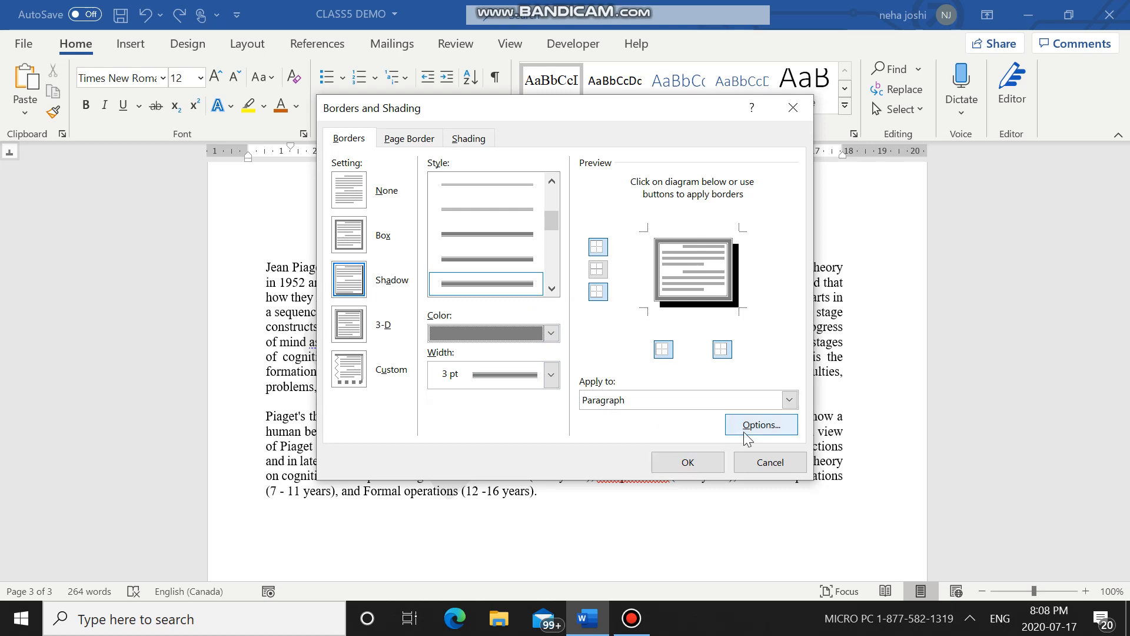
left_click(789, 400)
left_click(787, 423)
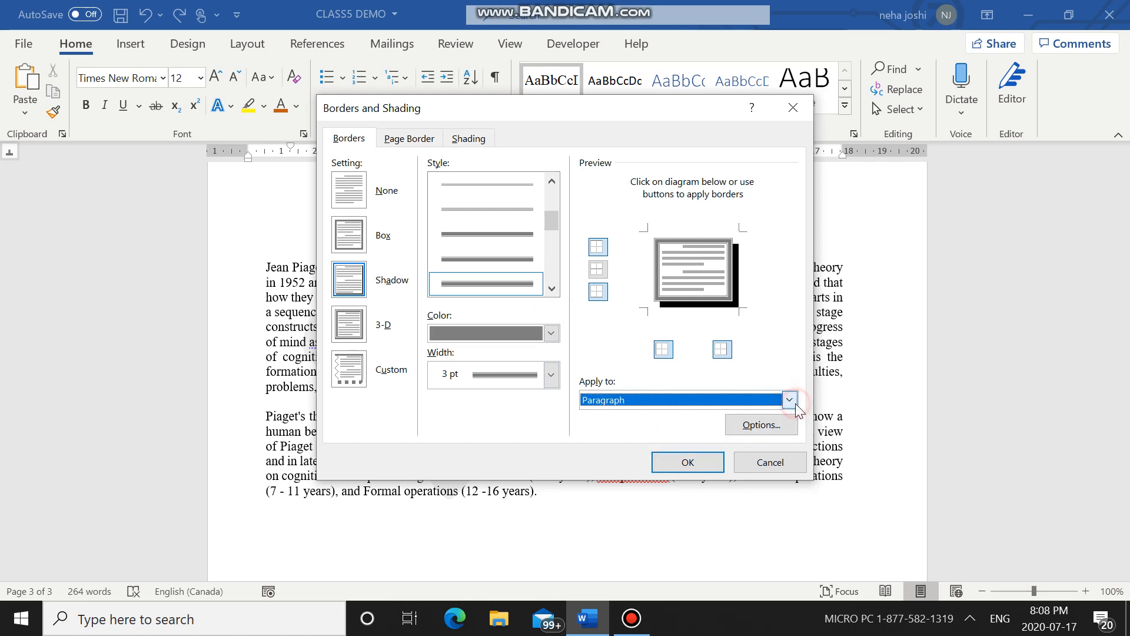
left_click(737, 467)
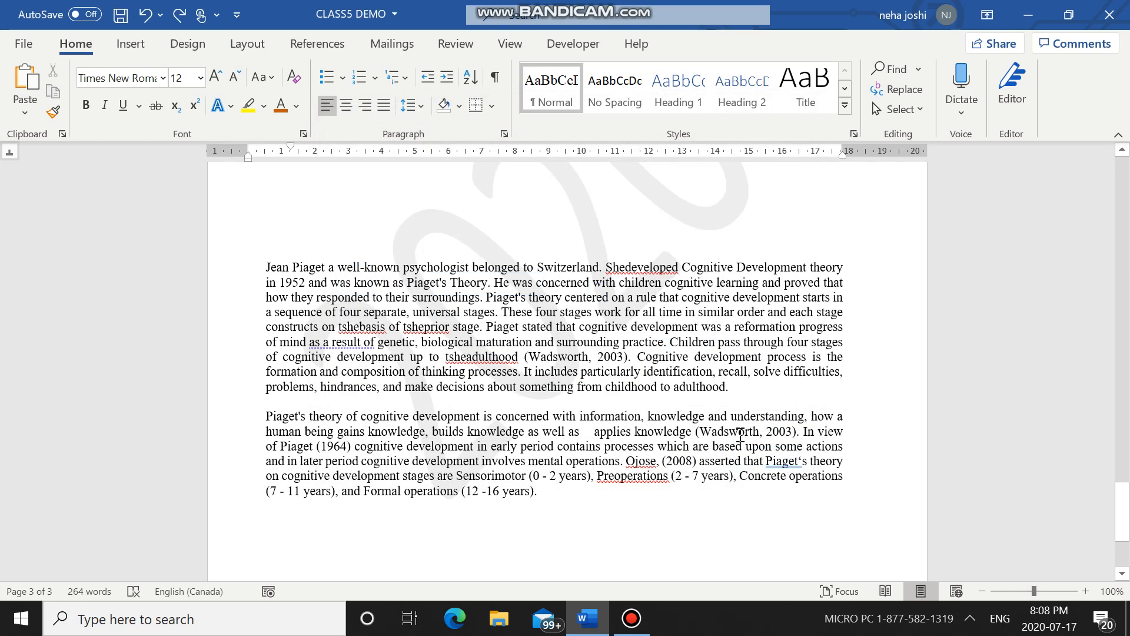
Open Borders and Shading for the first Piaget paragraph and choose a Shadow border with a 3 pt thick multi-line style
left_click(493, 105)
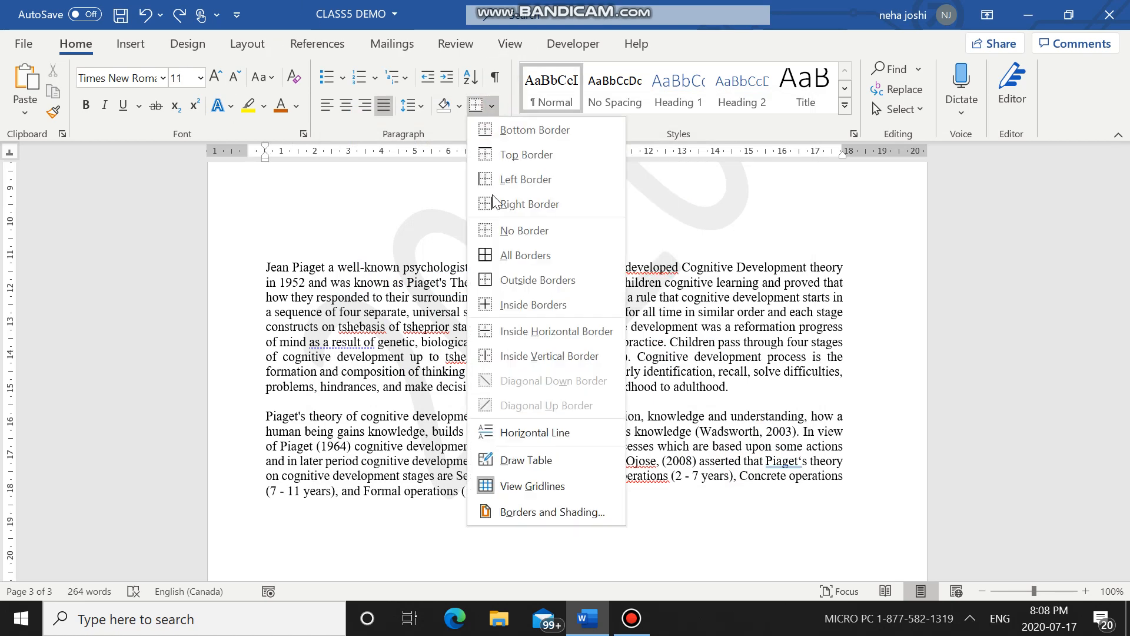
left_click(583, 506)
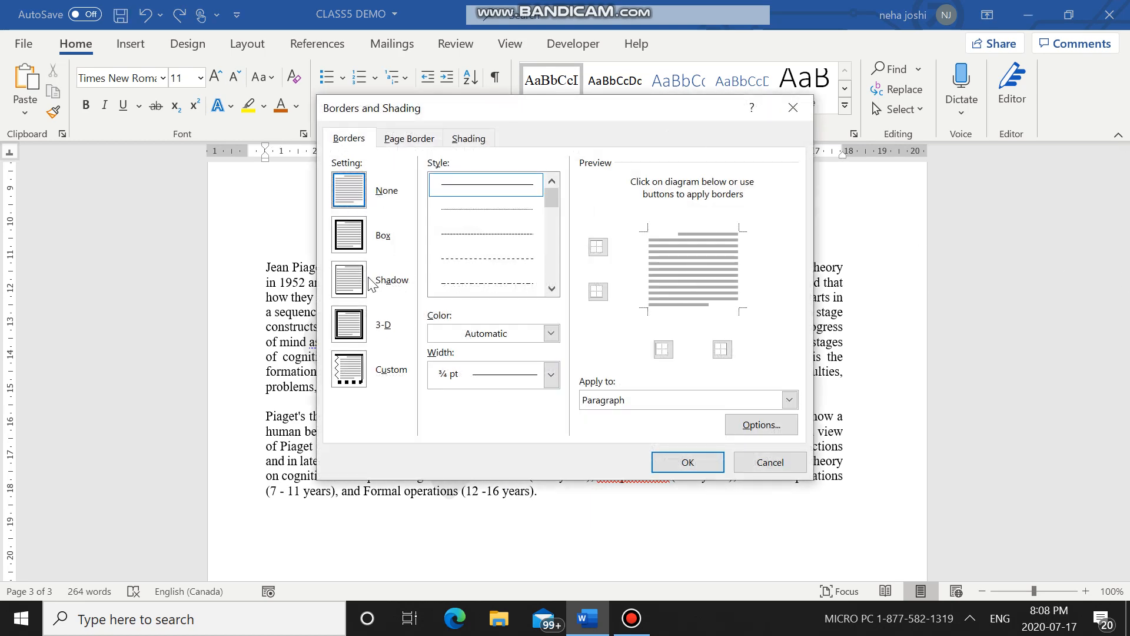
left_click(345, 289)
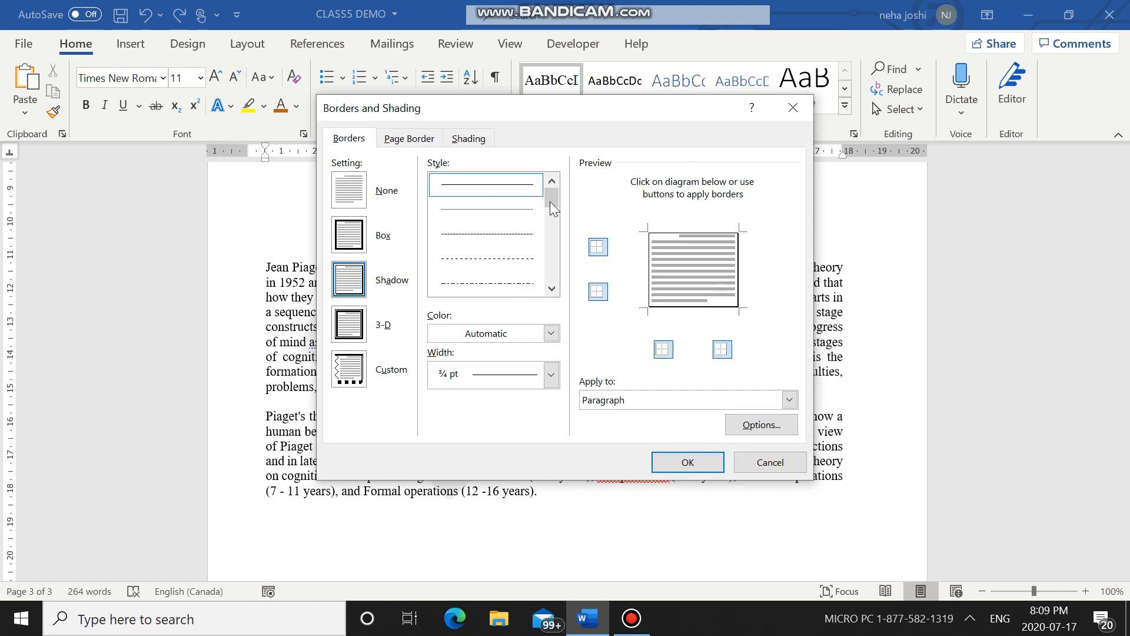
left_click_drag(551, 203, 552, 227)
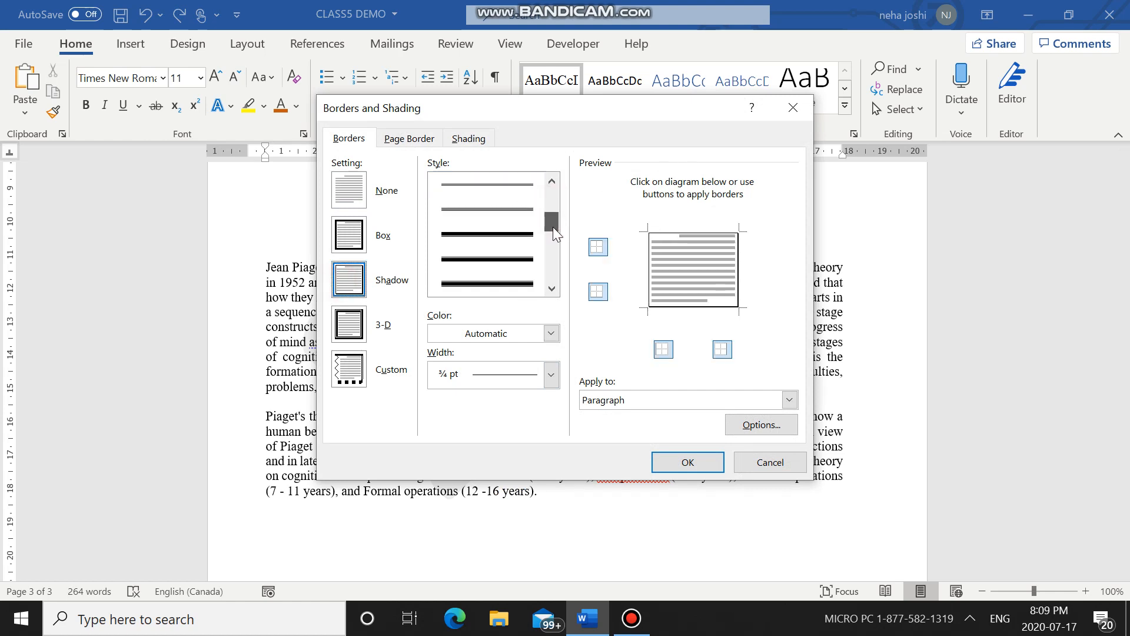
left_click(486, 233)
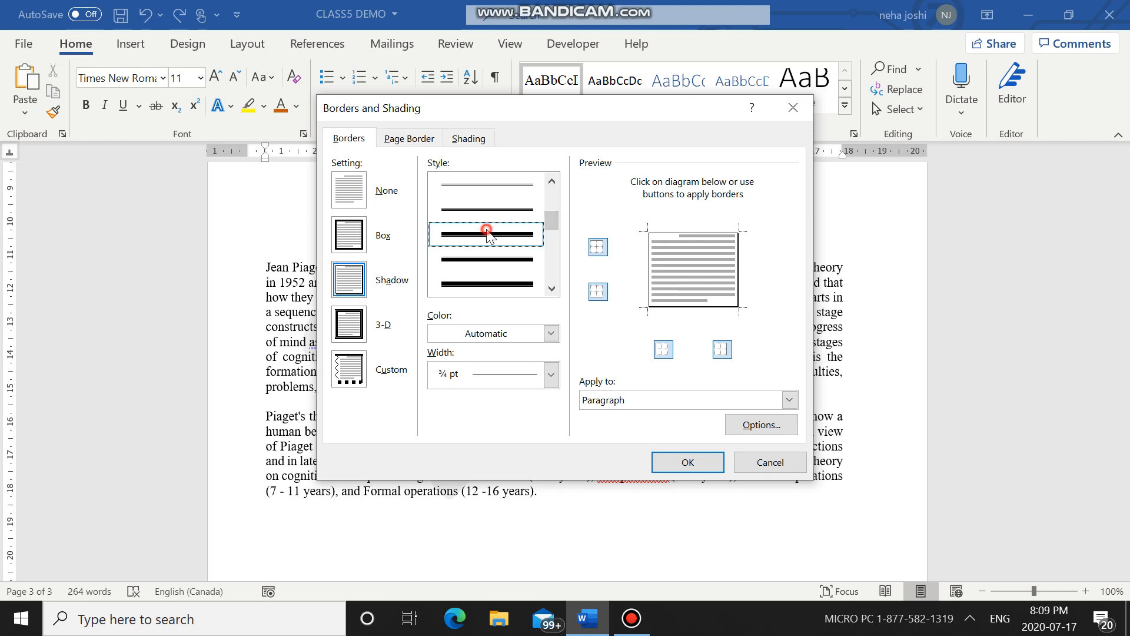
Toggle the left border off and on, apply the border to the first Piaget paragraph, and undo it
left_click(662, 350)
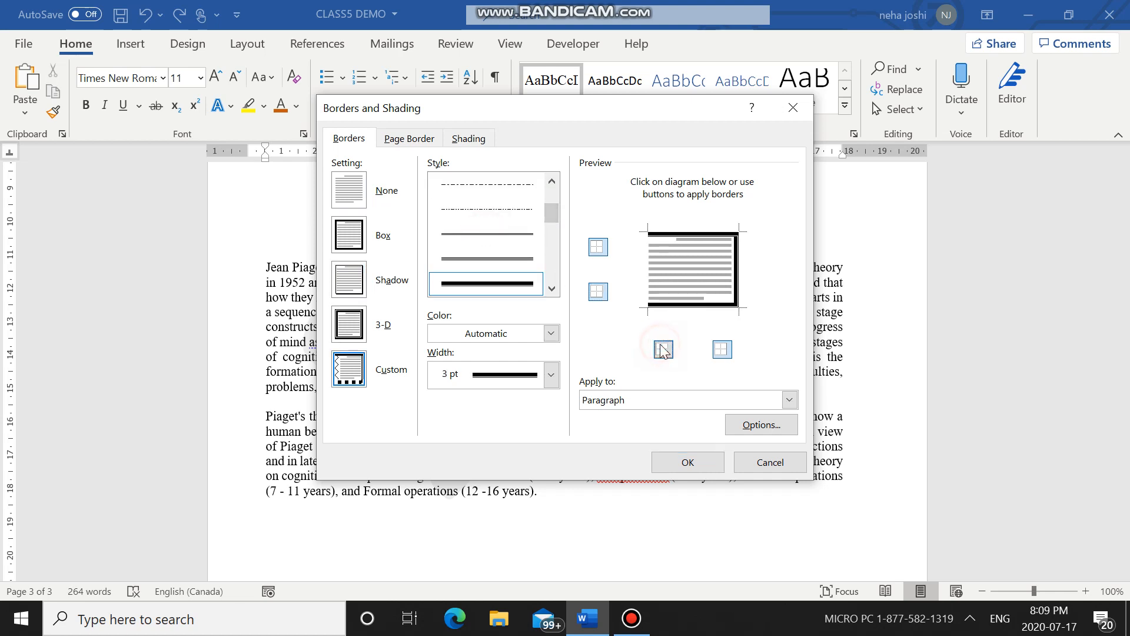
left_click(662, 349)
left_click(662, 349)
left_click(663, 349)
left_click(662, 350)
left_click(662, 350)
left_click(662, 350)
left_click(662, 350)
left_click(662, 350)
left_click(670, 396)
left_click(671, 398)
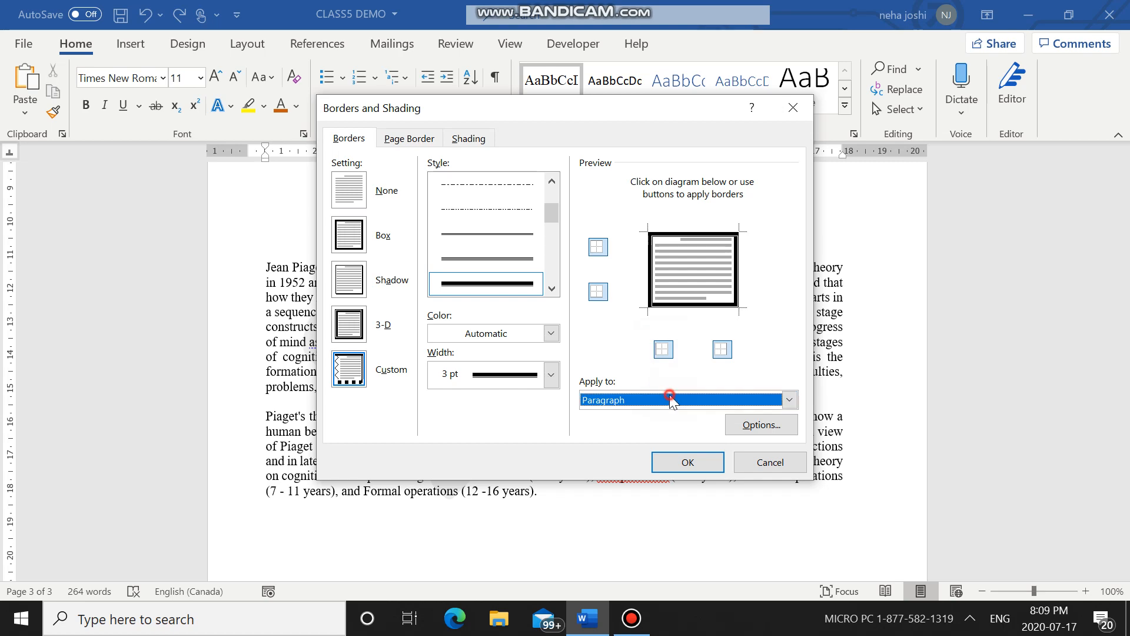
left_click(683, 462)
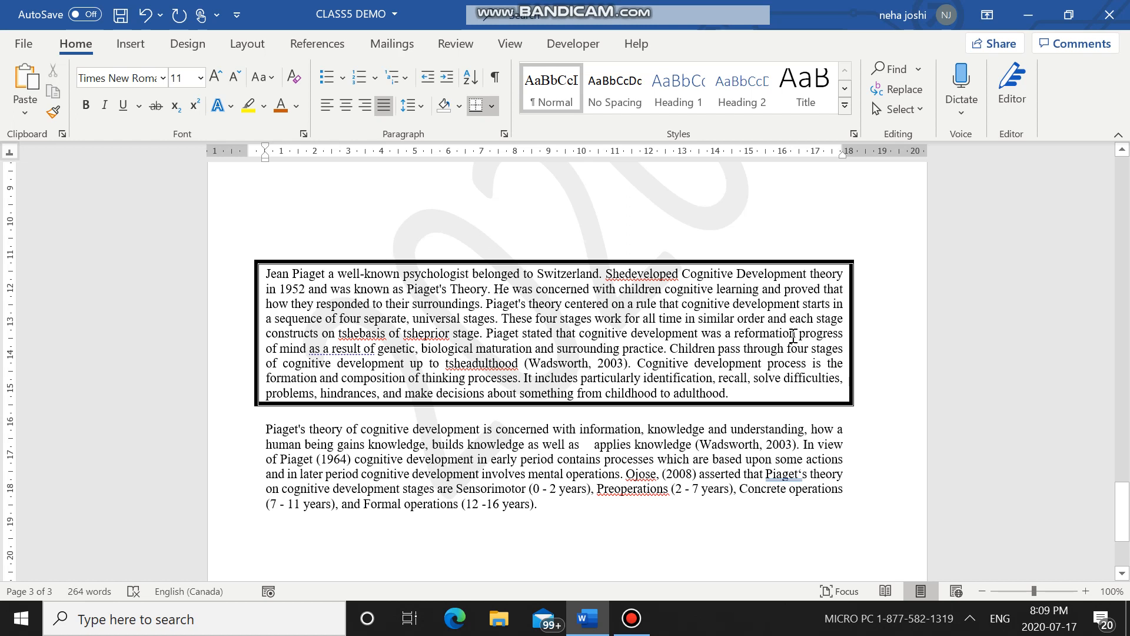
key("ctrl+z")
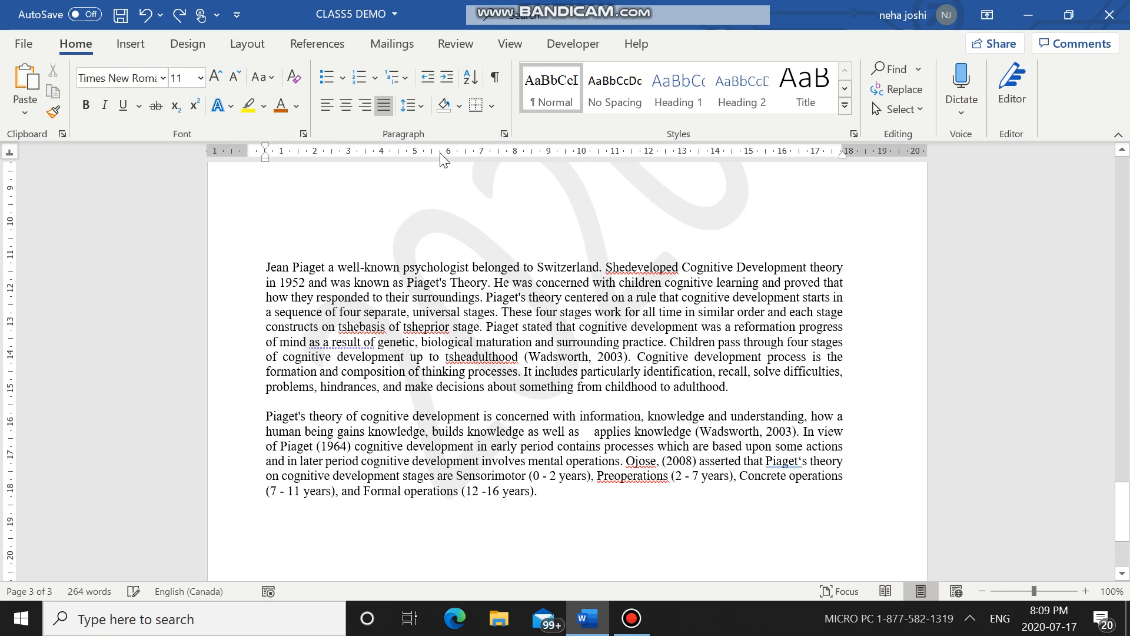
Apply a Shadow border in the 3 pt diagonal-striped line style to both Piaget paragraphs
left_click_drag(267, 267, 763, 537)
left_click(717, 530)
left_click_drag(268, 267, 542, 512)
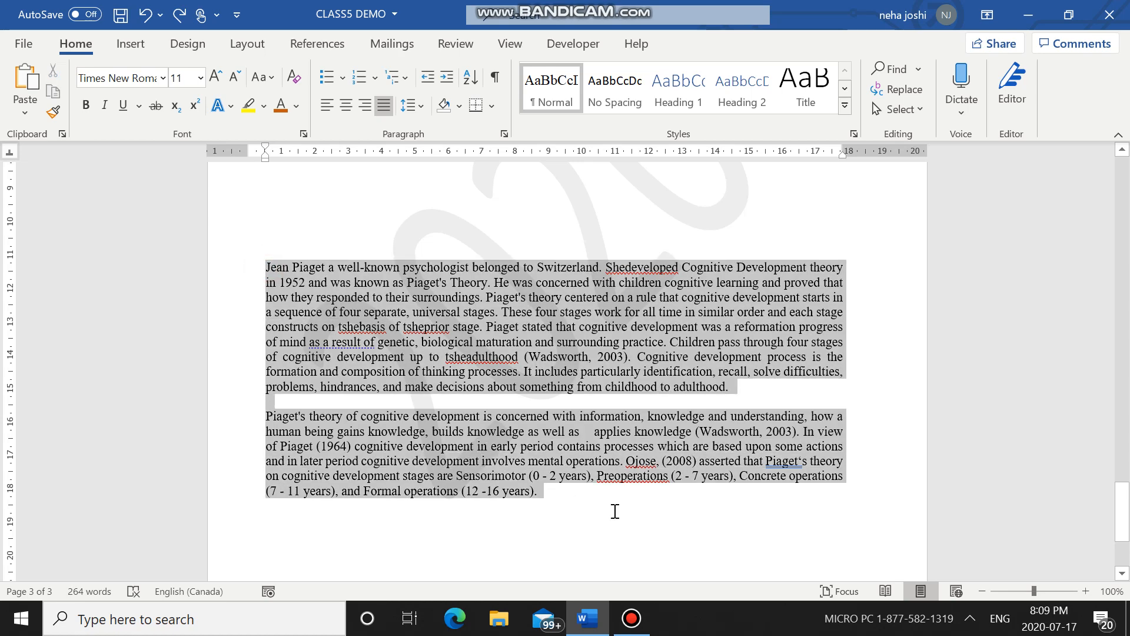
left_click(491, 105)
left_click(552, 512)
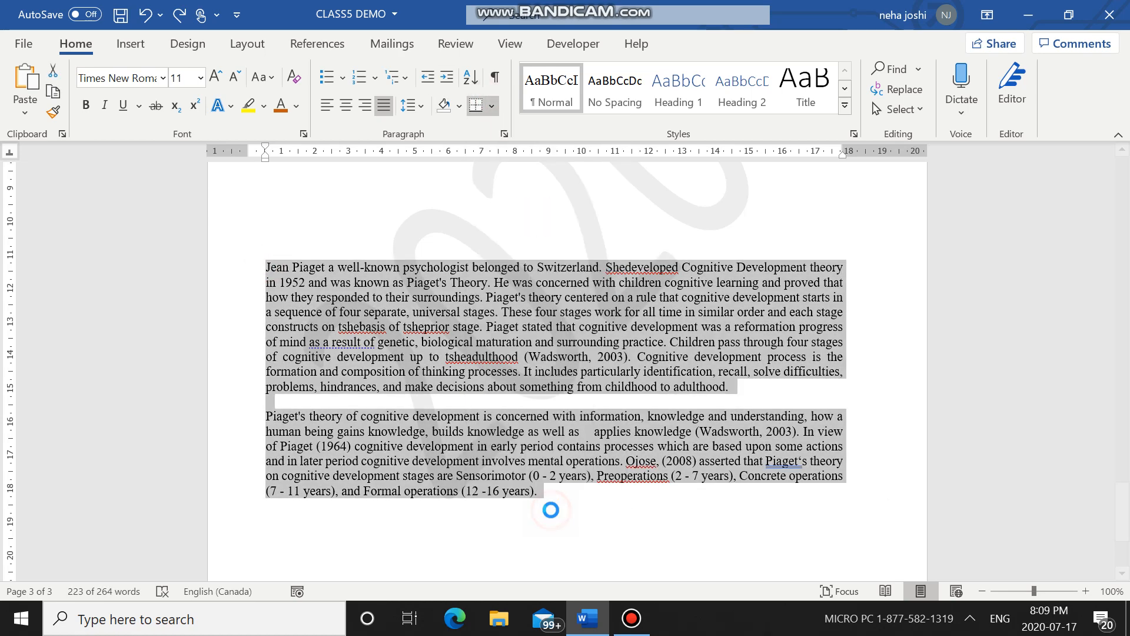
left_click(350, 280)
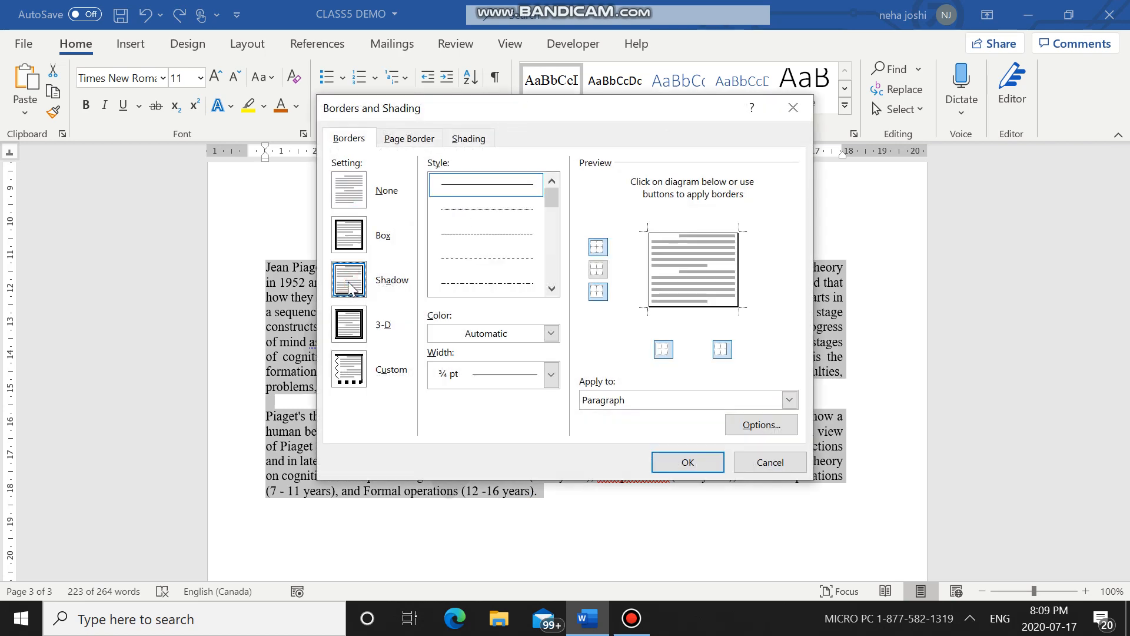
scroll(527, 240, "down", 2)
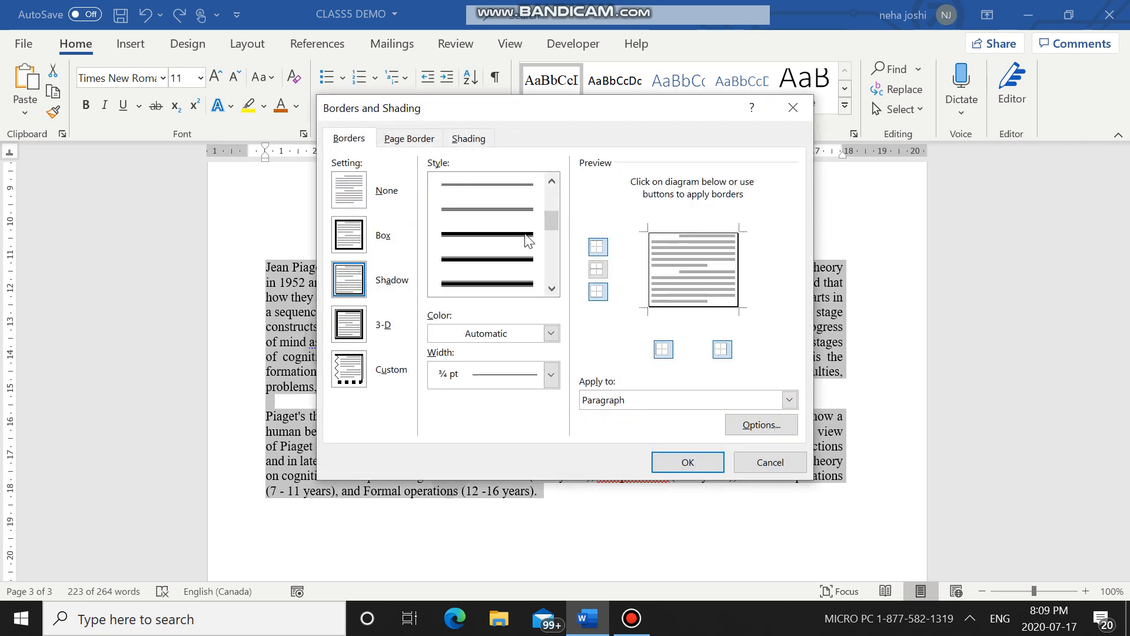
scroll(518, 261, "down", 2)
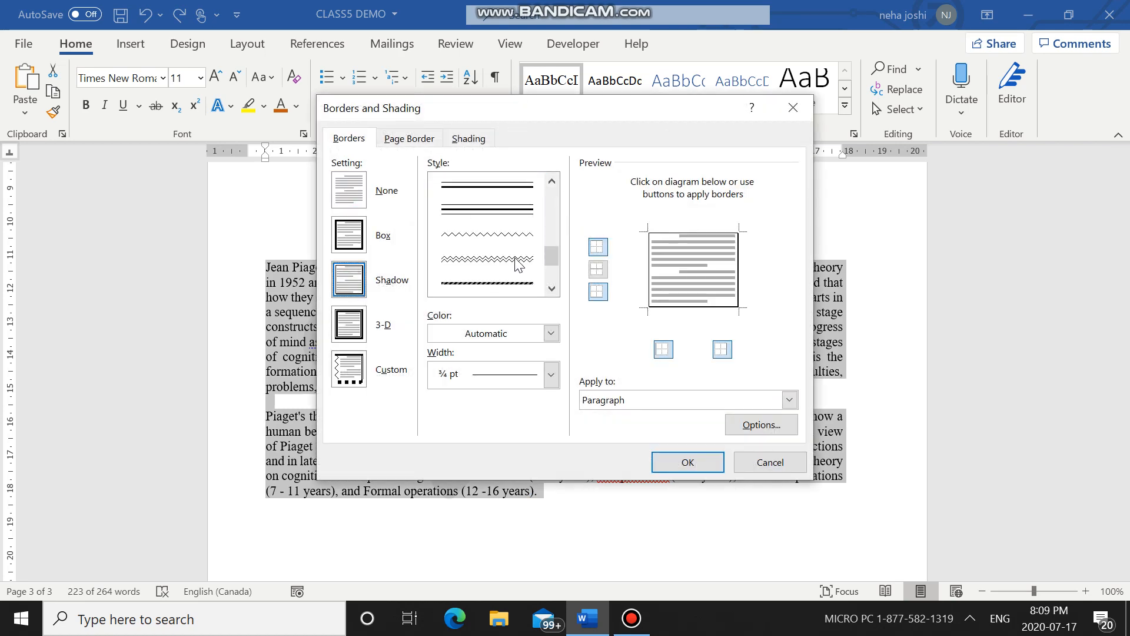
left_click(501, 285)
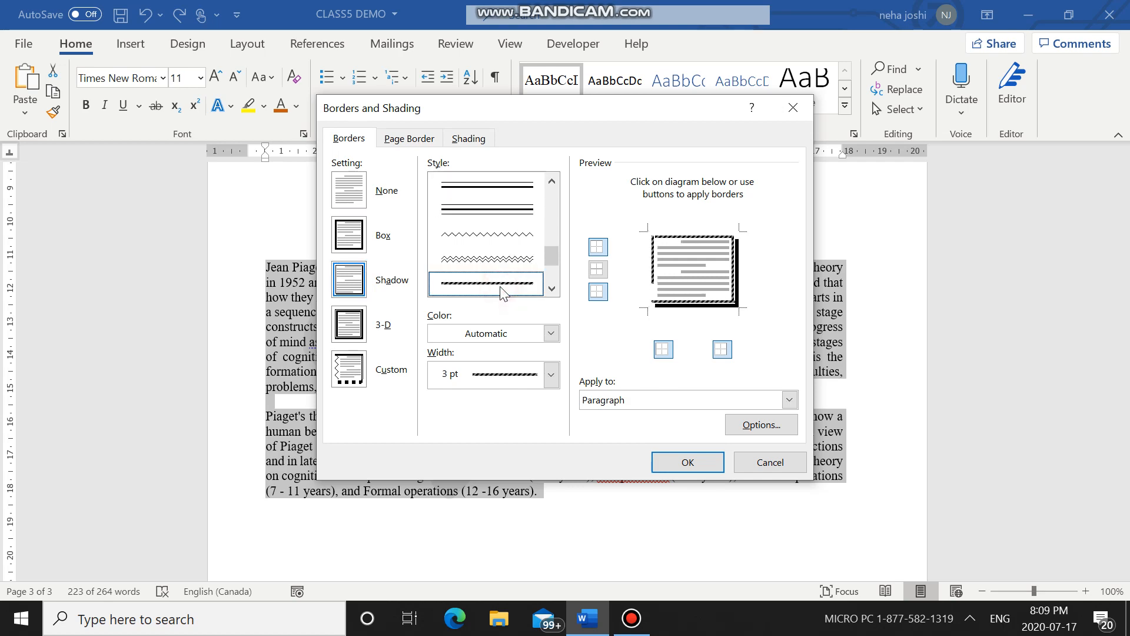
left_click(680, 463)
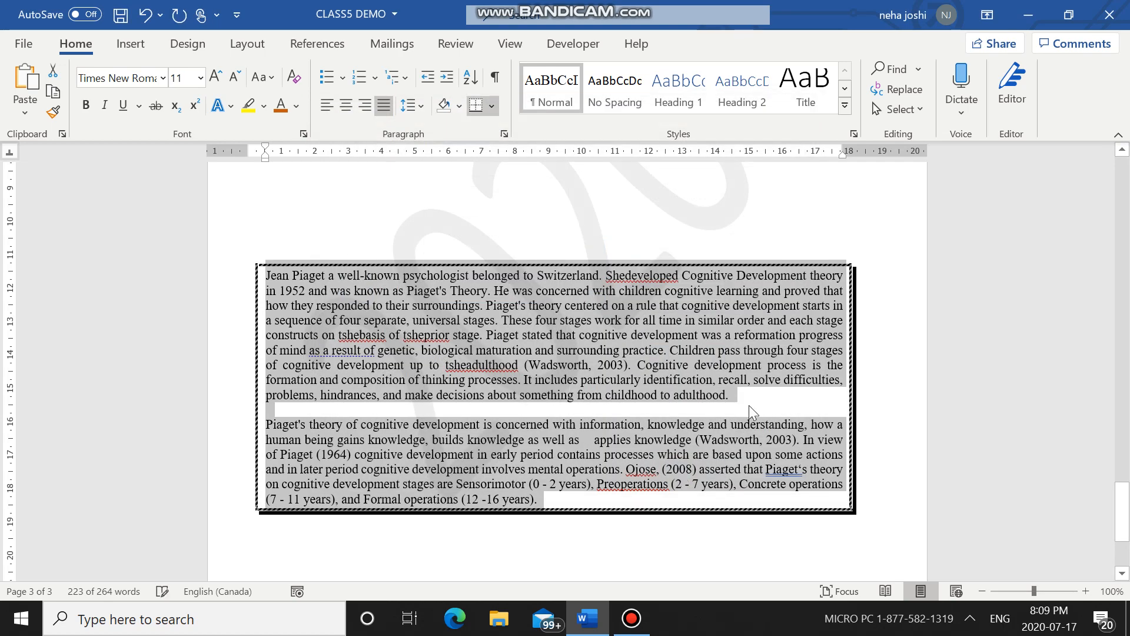
left_click(911, 402)
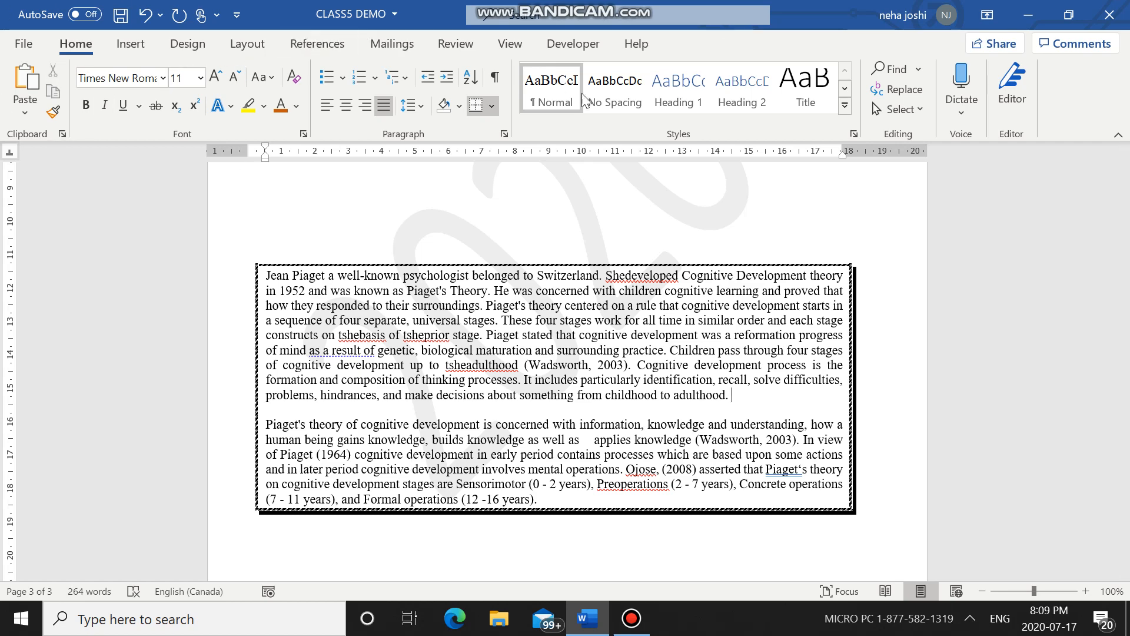
Change the Piaget paragraphs' border to the 3-D setting with the 3 pt shaded gray line style listed just after the diagonal-striped one
left_click(88, 46)
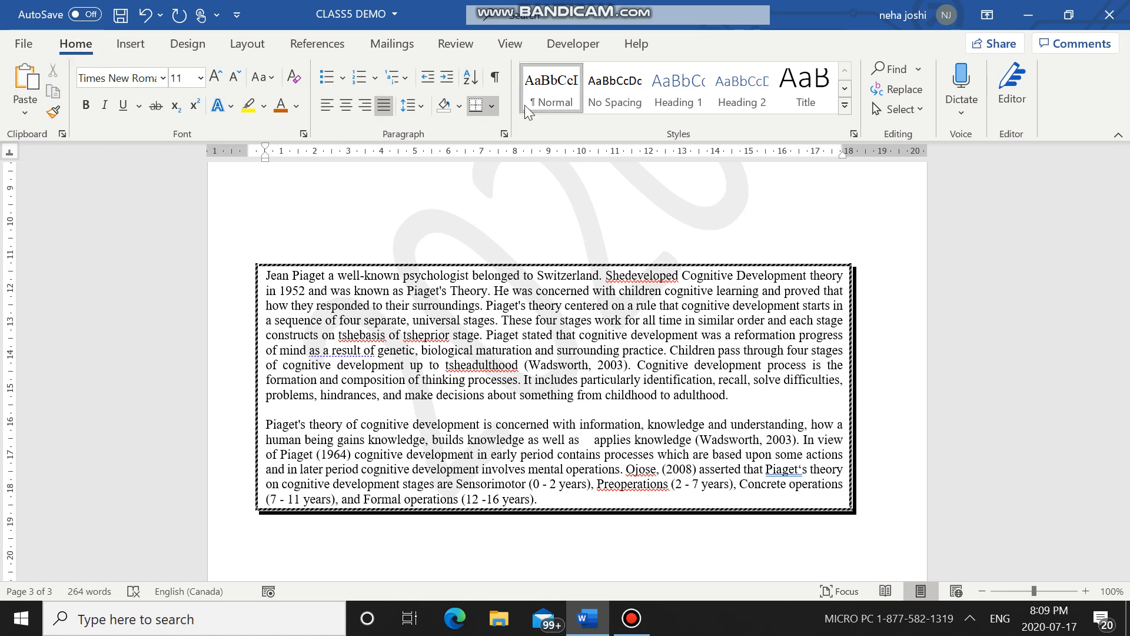
left_click(493, 107)
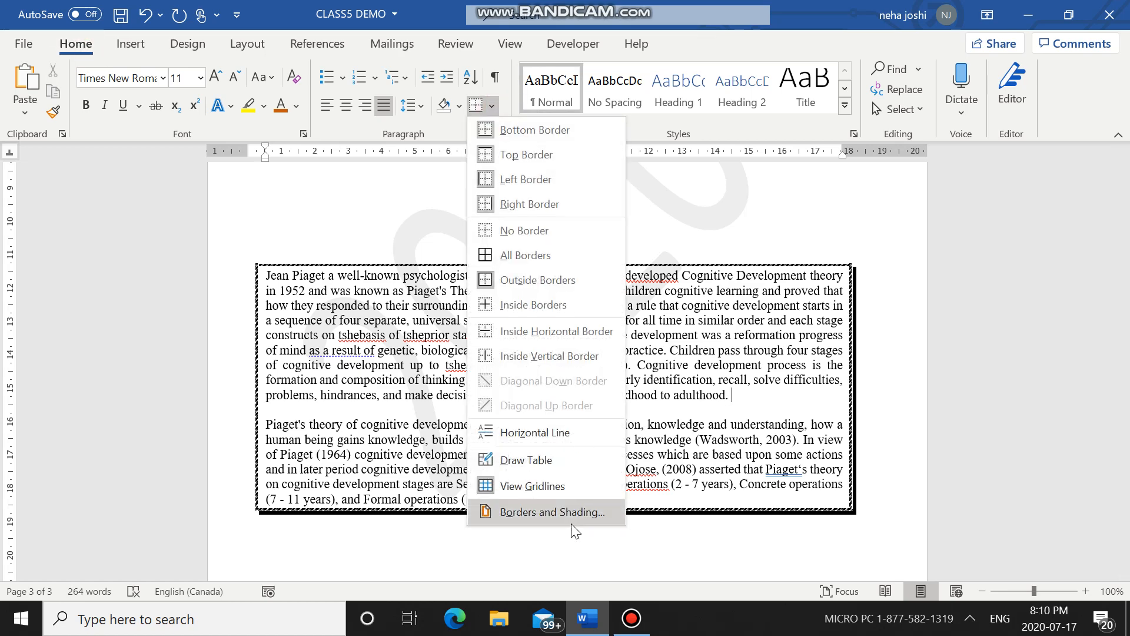
left_click(572, 516)
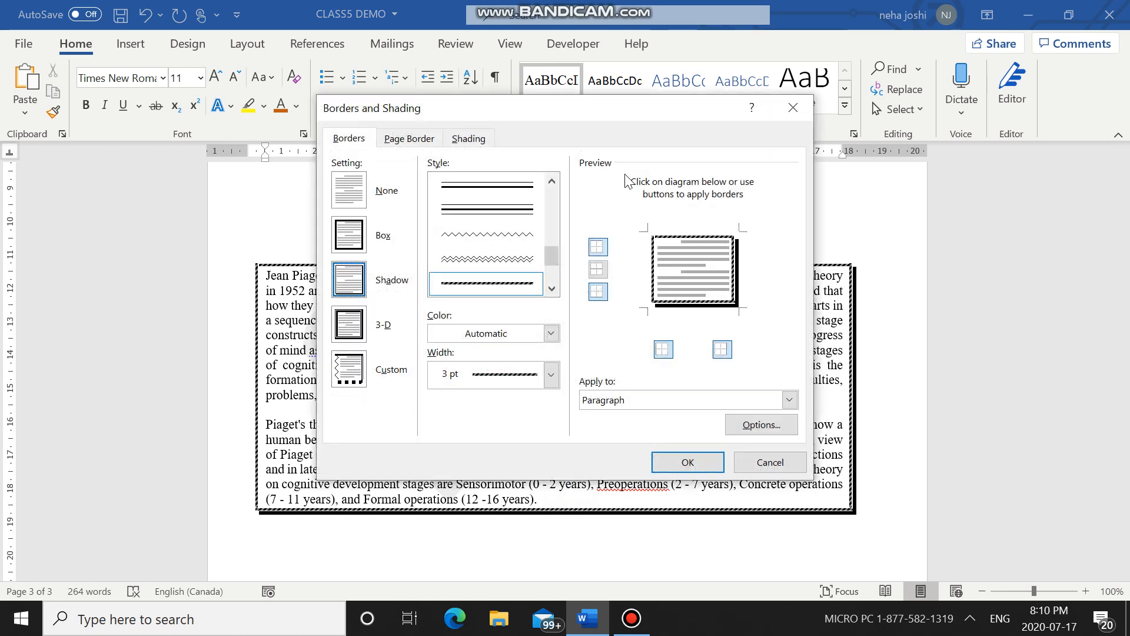
left_click(345, 325)
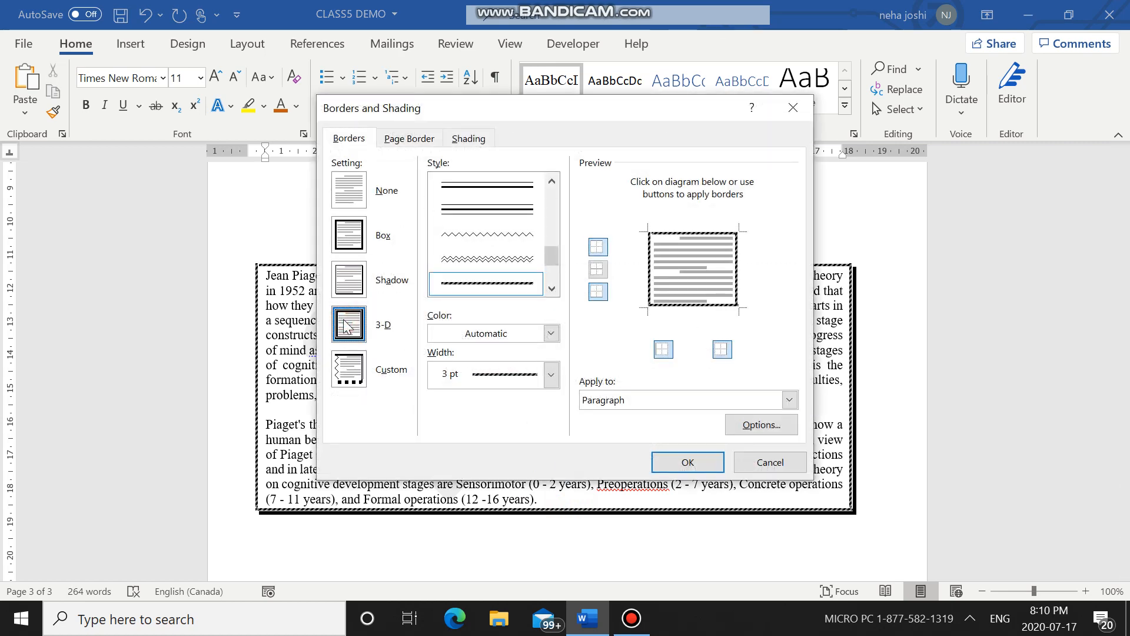
left_click(546, 186)
left_click(547, 186)
left_click(546, 186)
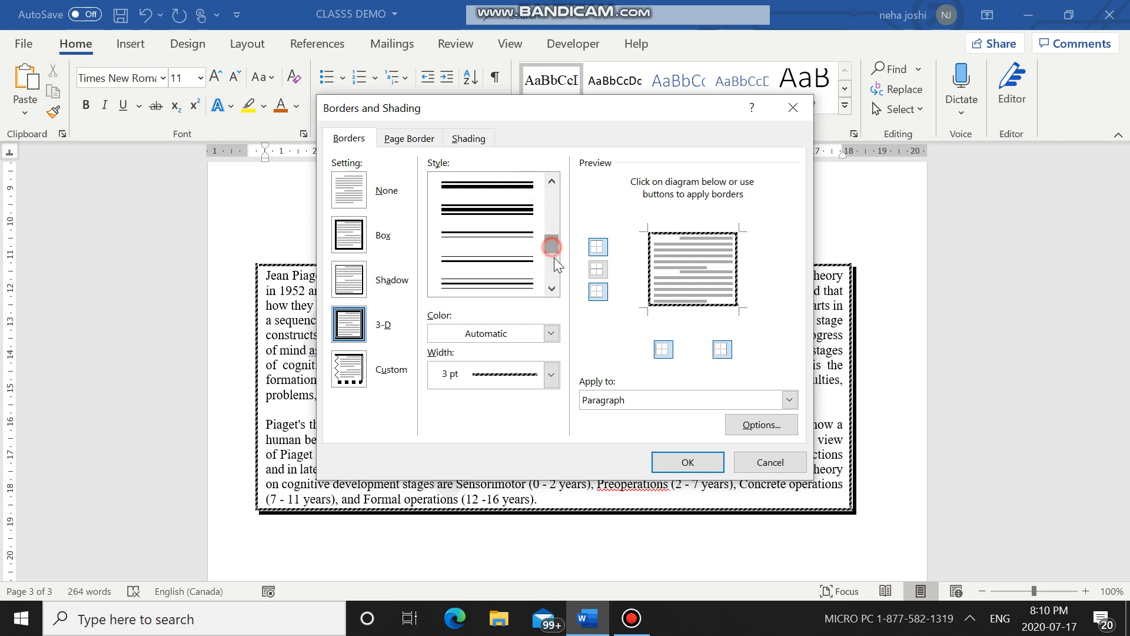
left_click_drag(554, 257, 553, 272)
left_click(529, 219)
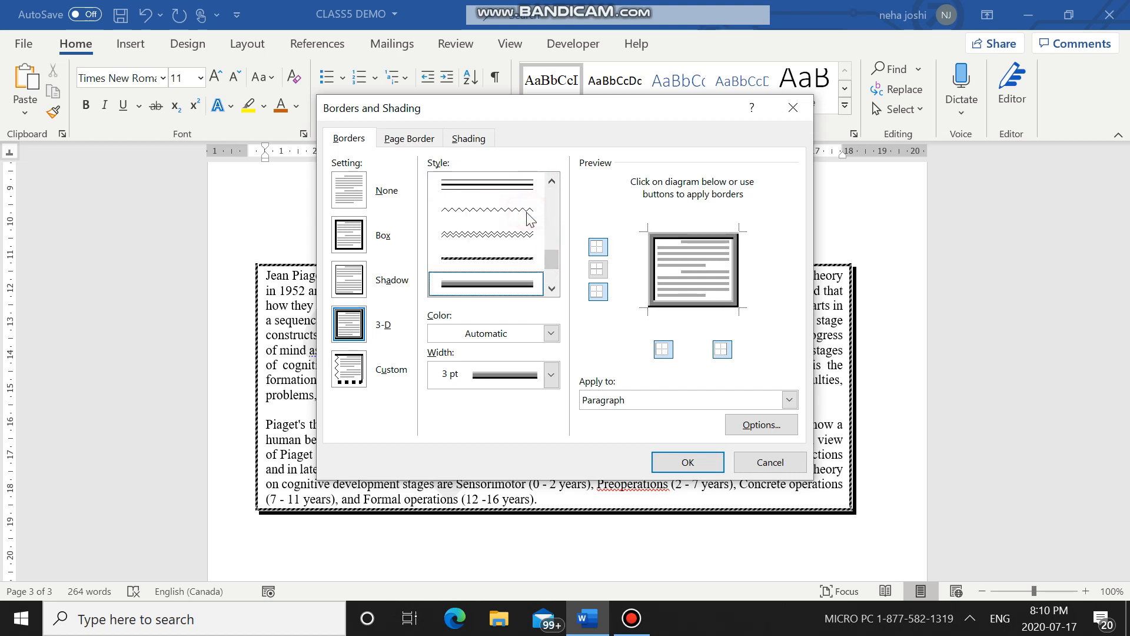
left_click(689, 461)
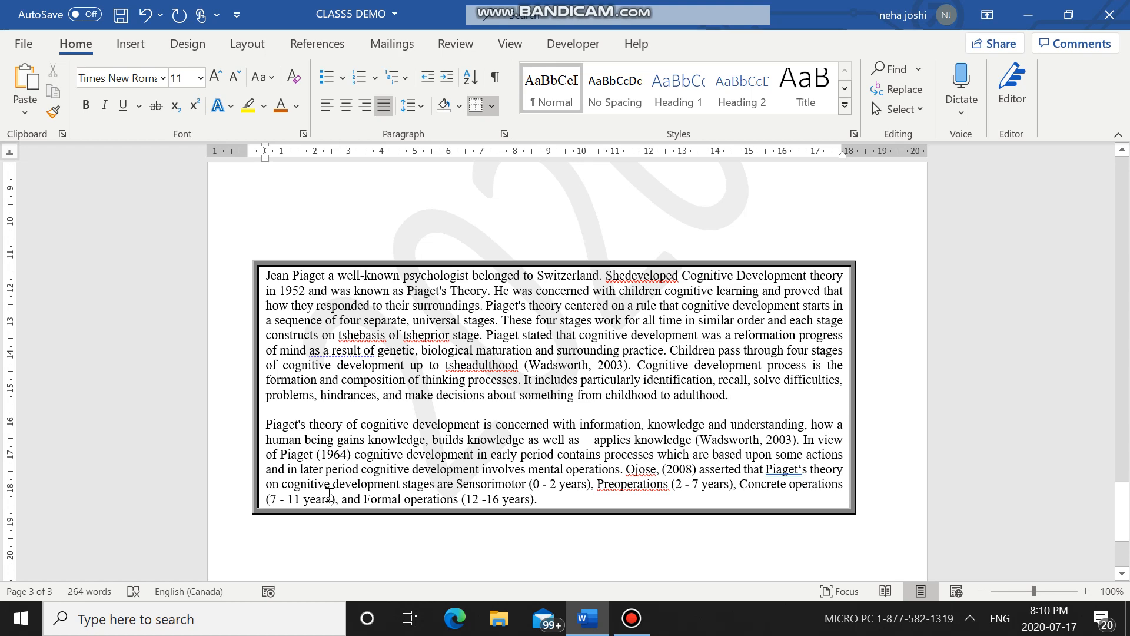
Select the page 1 content from the TOPICS list through the heart shape and open Borders and Shading for it
scroll(327, 495, "up", 5)
scroll(330, 343, "up", 15)
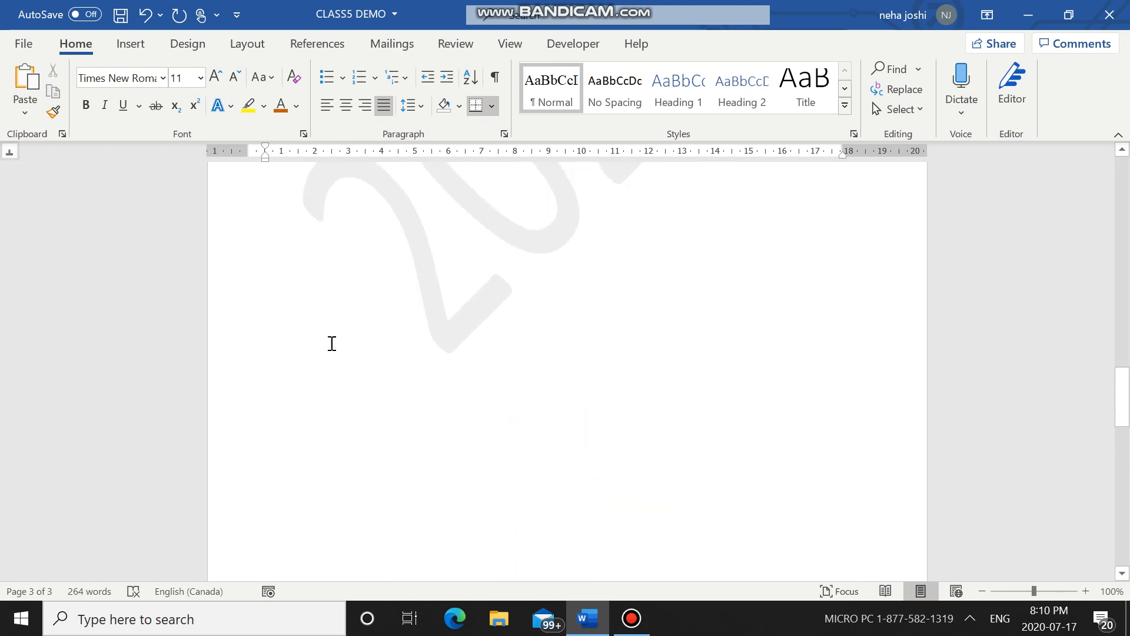
scroll(332, 344, "up", 13)
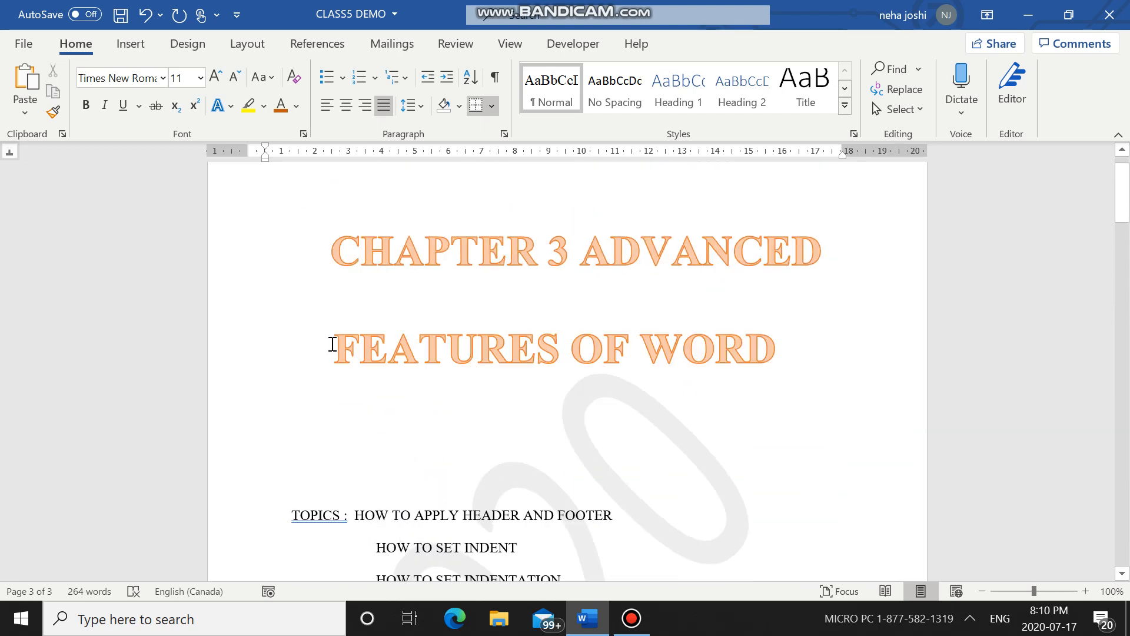
scroll(333, 344, "down", 10)
scroll(333, 344, "down", 1)
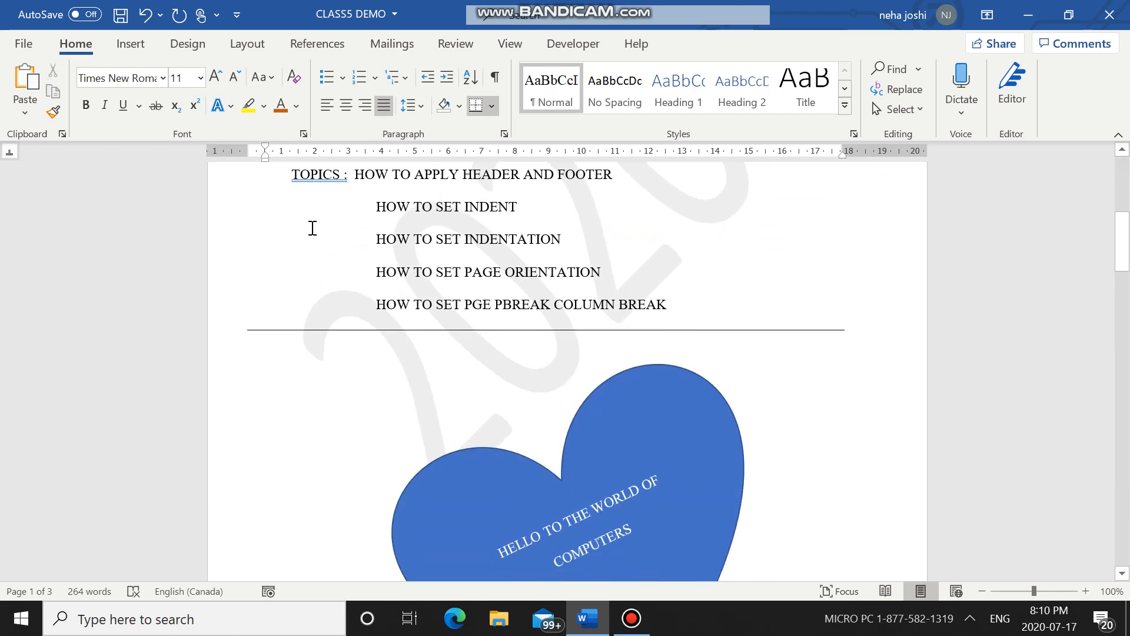
left_click_drag(284, 180, 790, 408)
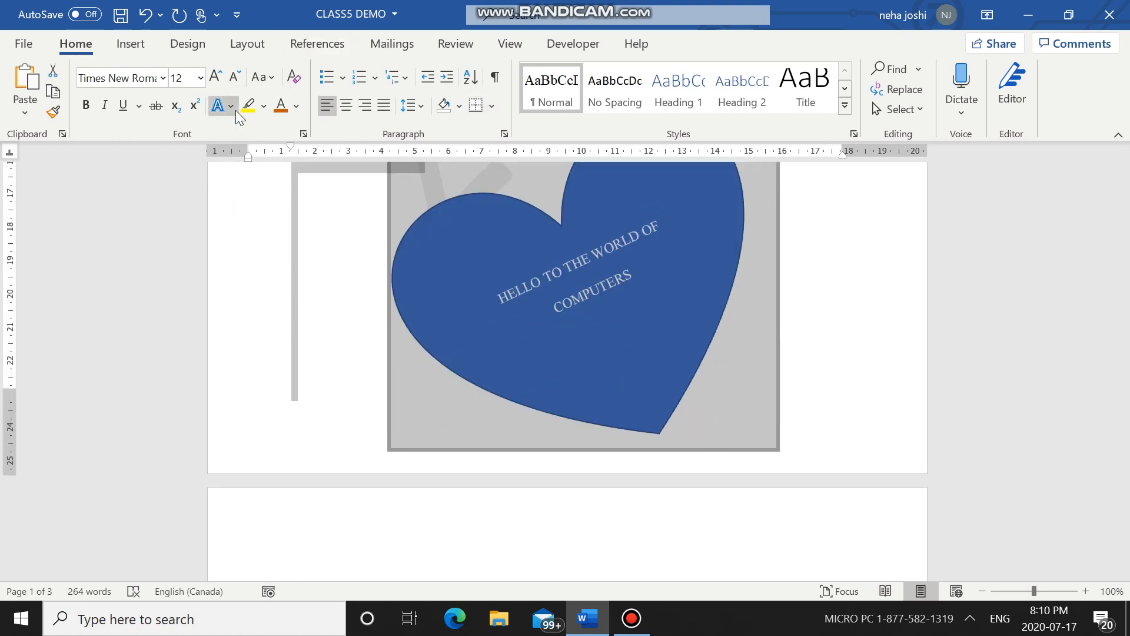
left_click(492, 106)
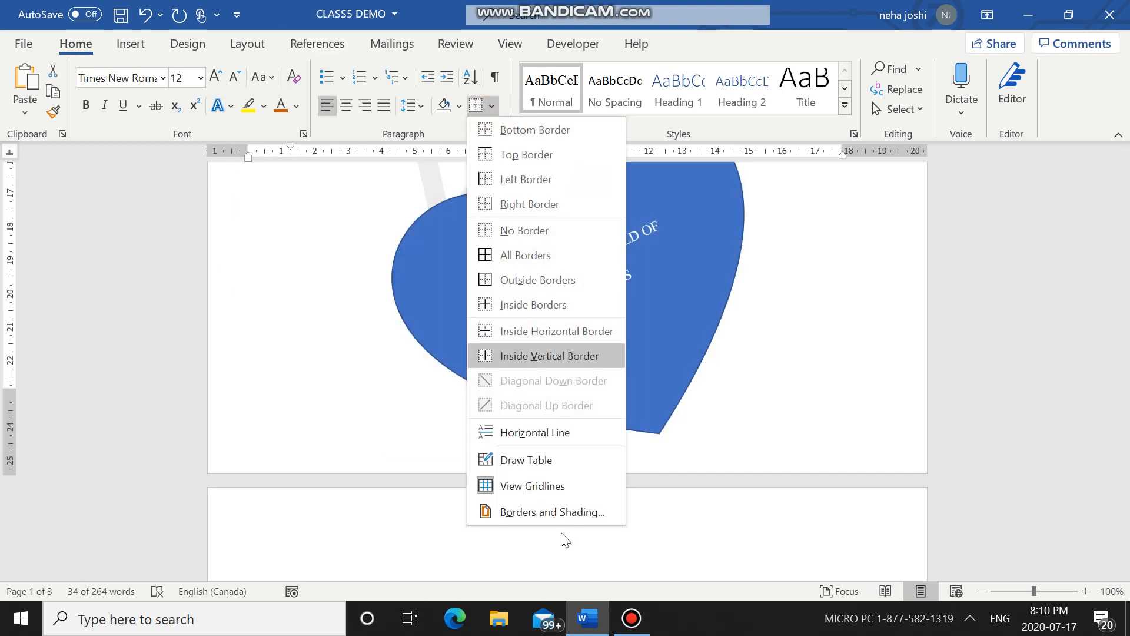
left_click(555, 510)
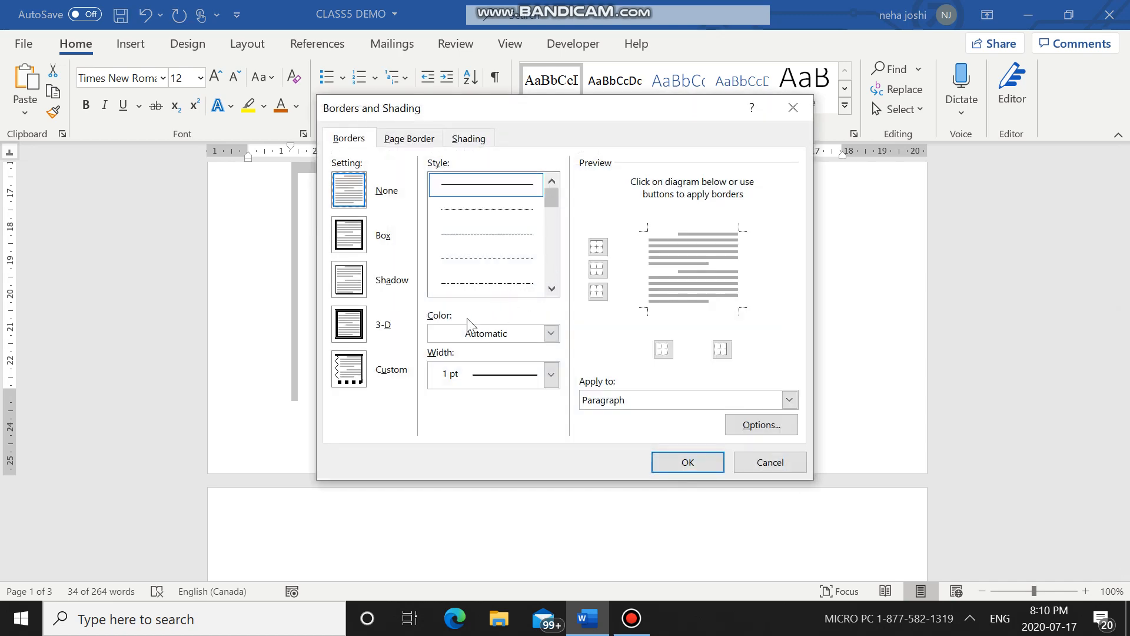
Apply a Shadow border in the 3 pt shaded style, second after the diagonal-striped one, to the selected topics and review it across the pages
left_click(348, 279)
left_click_drag(552, 192, 552, 264)
left_click(513, 236)
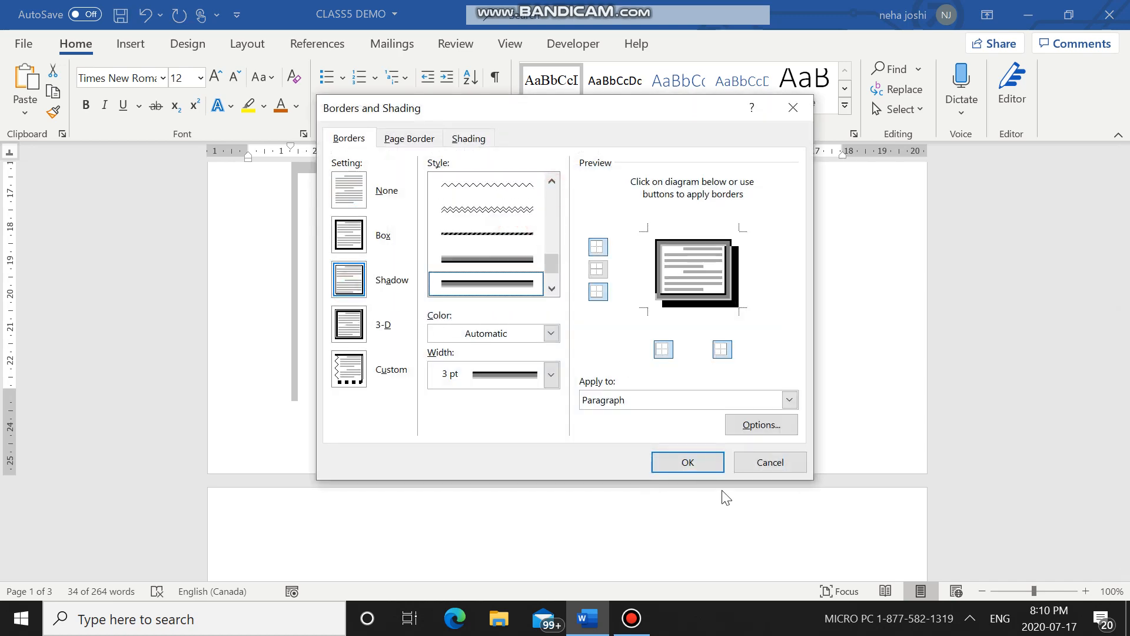
left_click(677, 461)
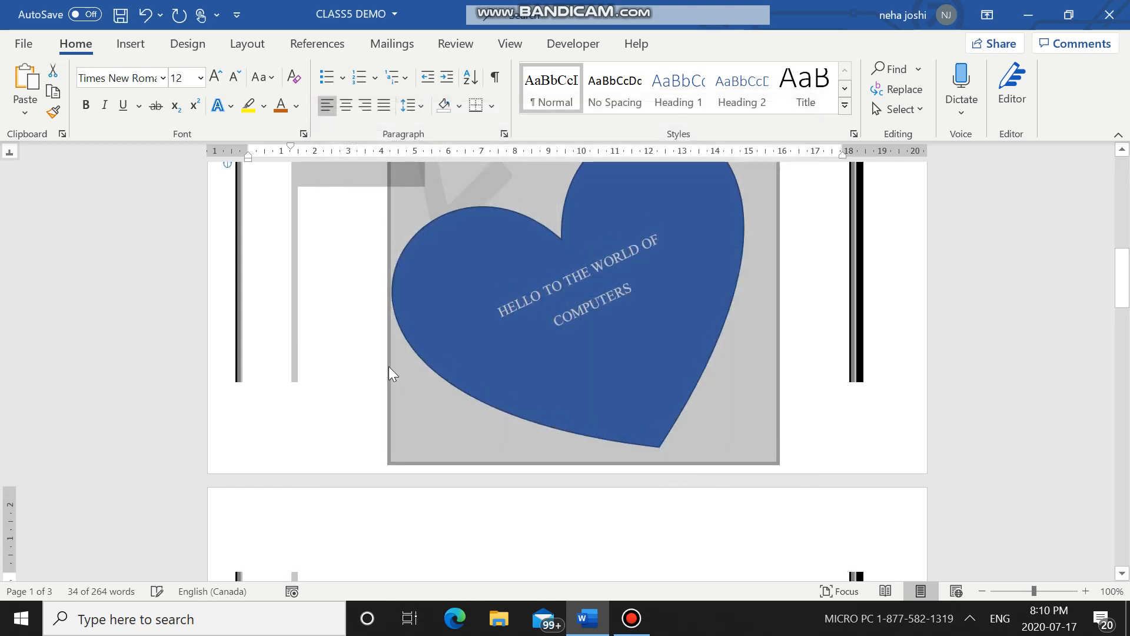
scroll(389, 366, "up", 5)
left_click(762, 396)
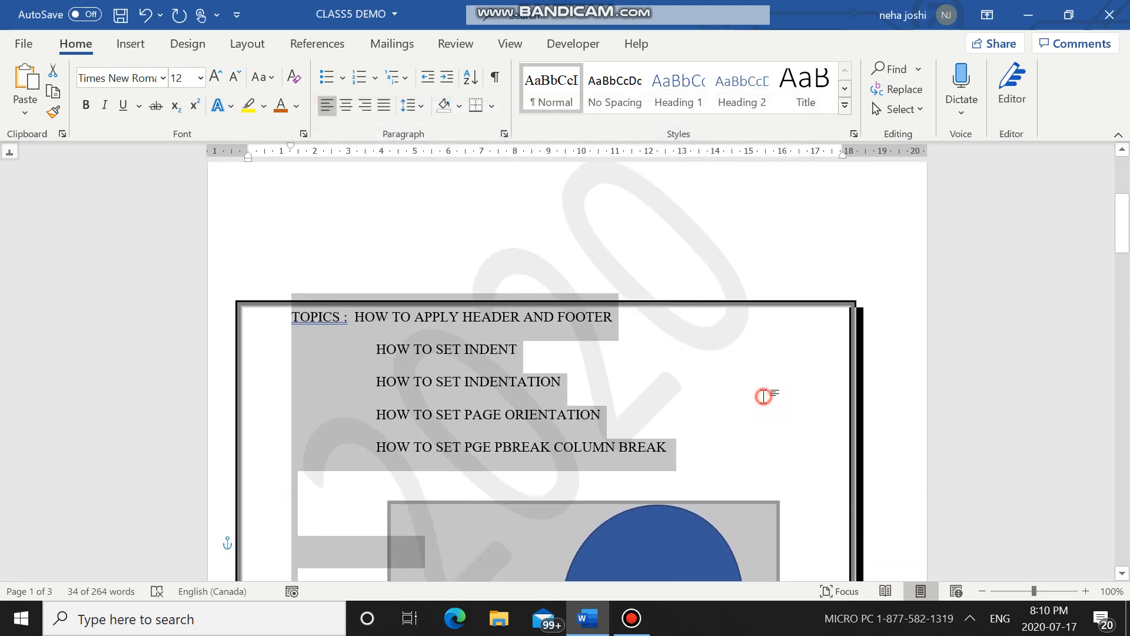
scroll(735, 410, "down", 6)
scroll(735, 410, "down", 3)
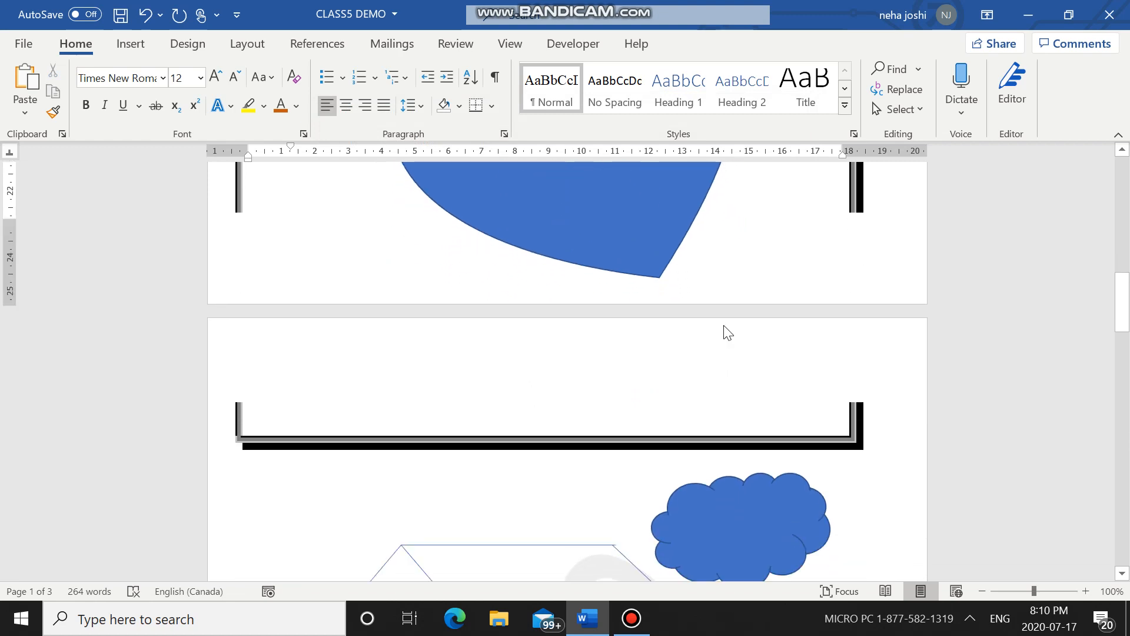
scroll(721, 330, "up", 10)
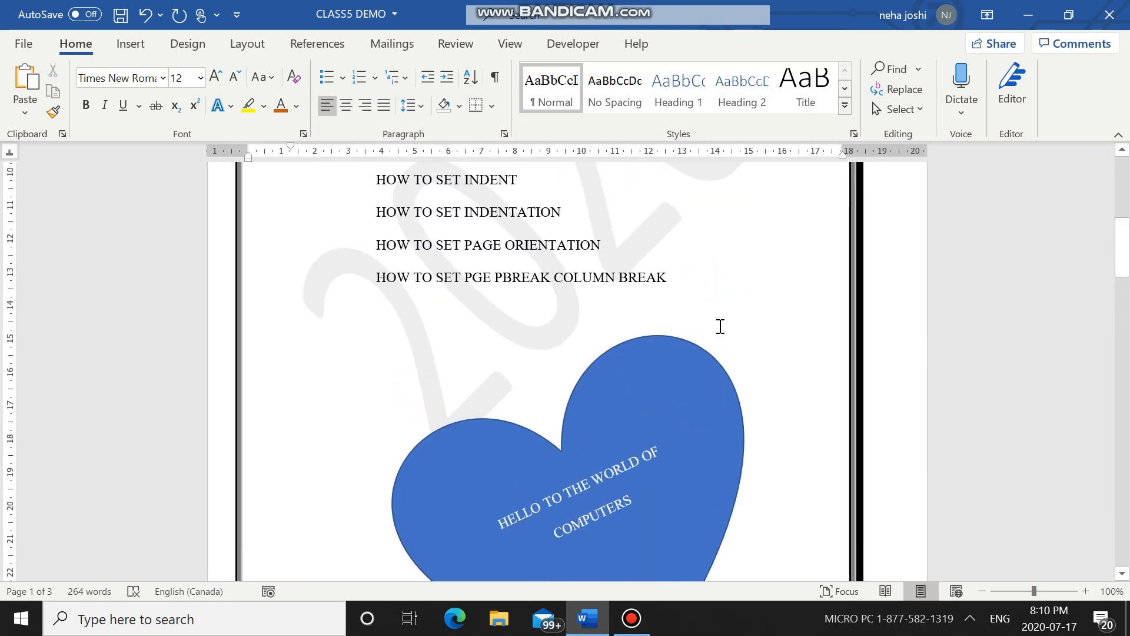
scroll(719, 326, "up", 4)
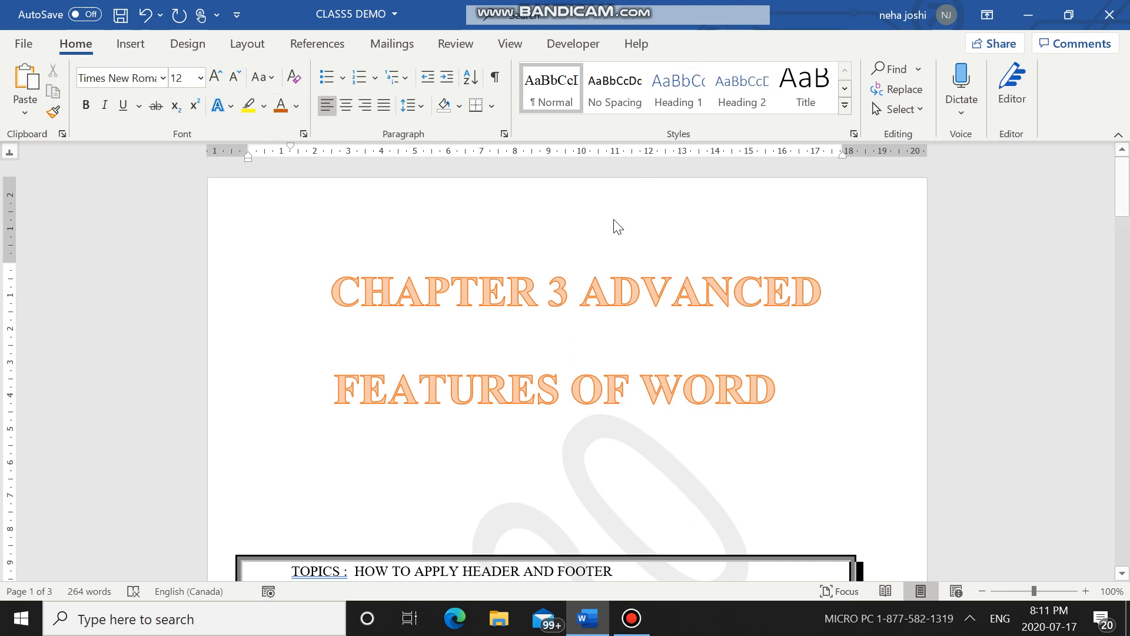
Browse the built-in cover page designs and insert the ViewMaster cover page
left_click(133, 43)
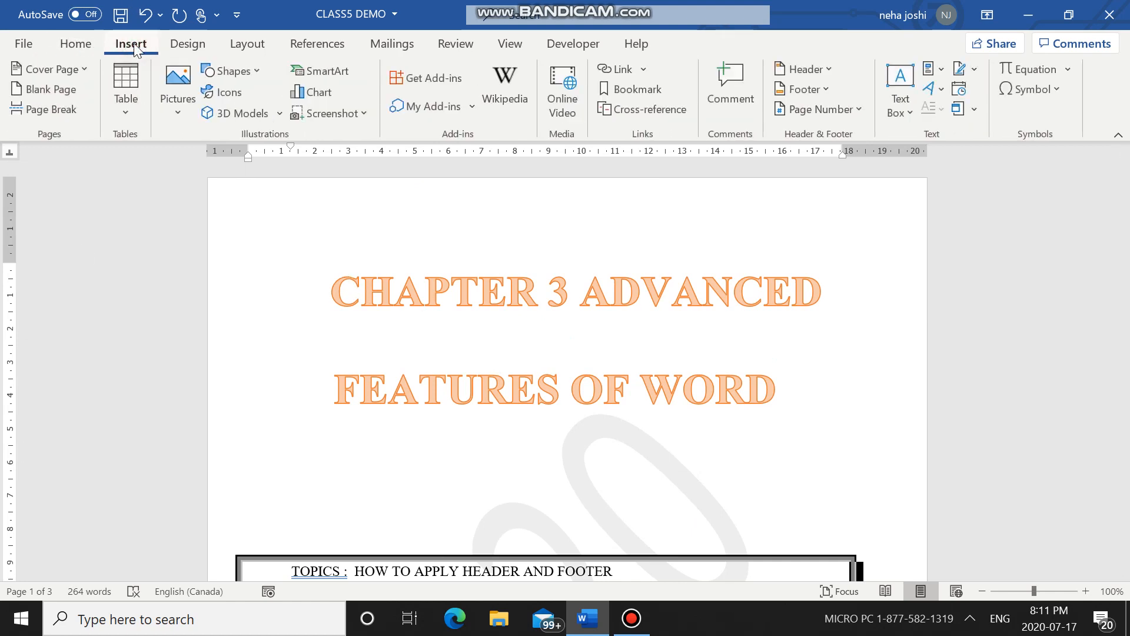
left_click(47, 68)
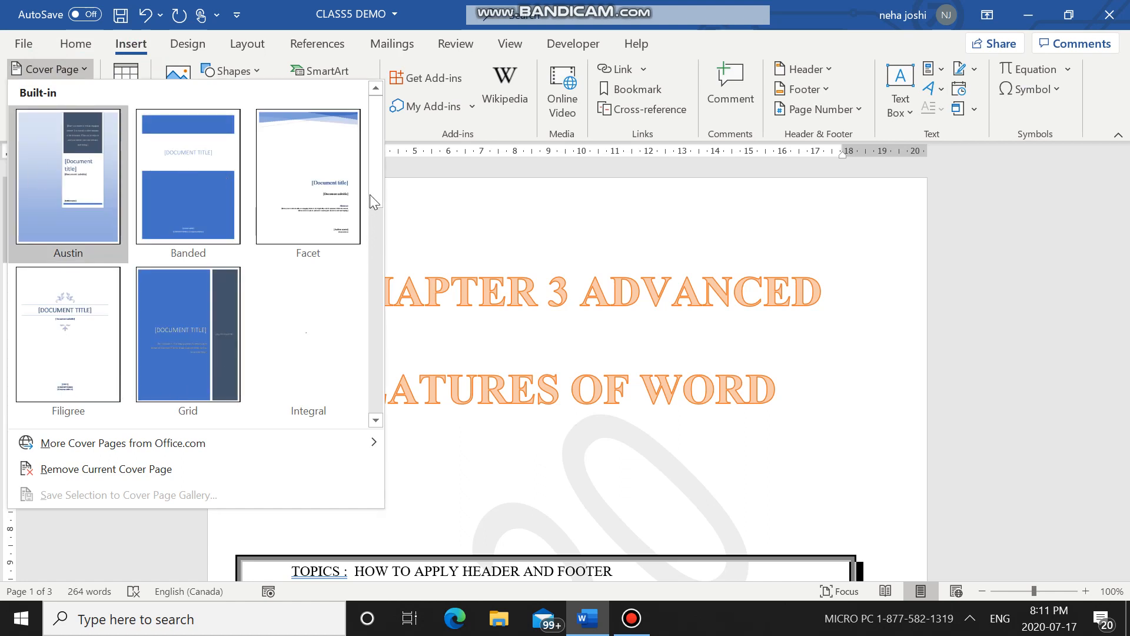
left_click_drag(376, 176, 374, 267)
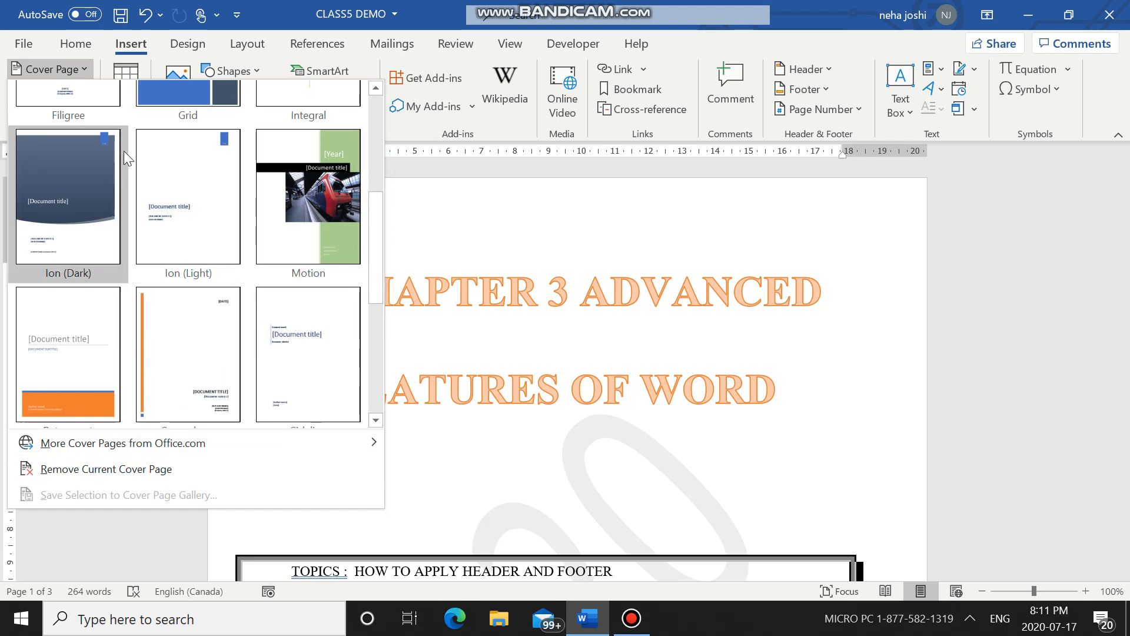
scroll(108, 387, "down", 3)
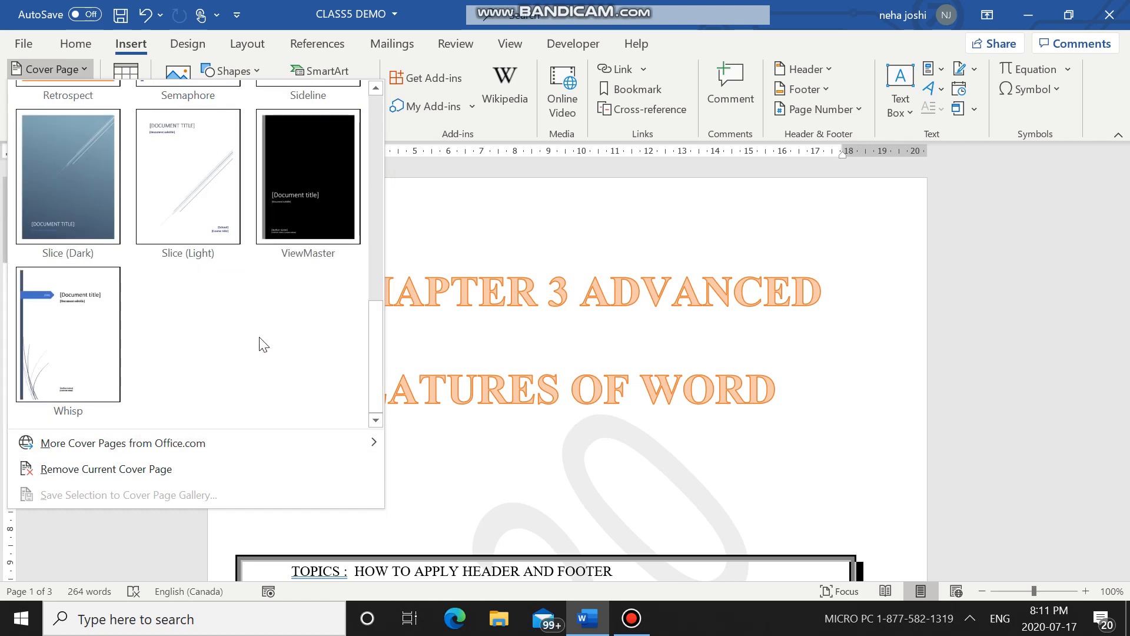
scroll(62, 340, "up", 5)
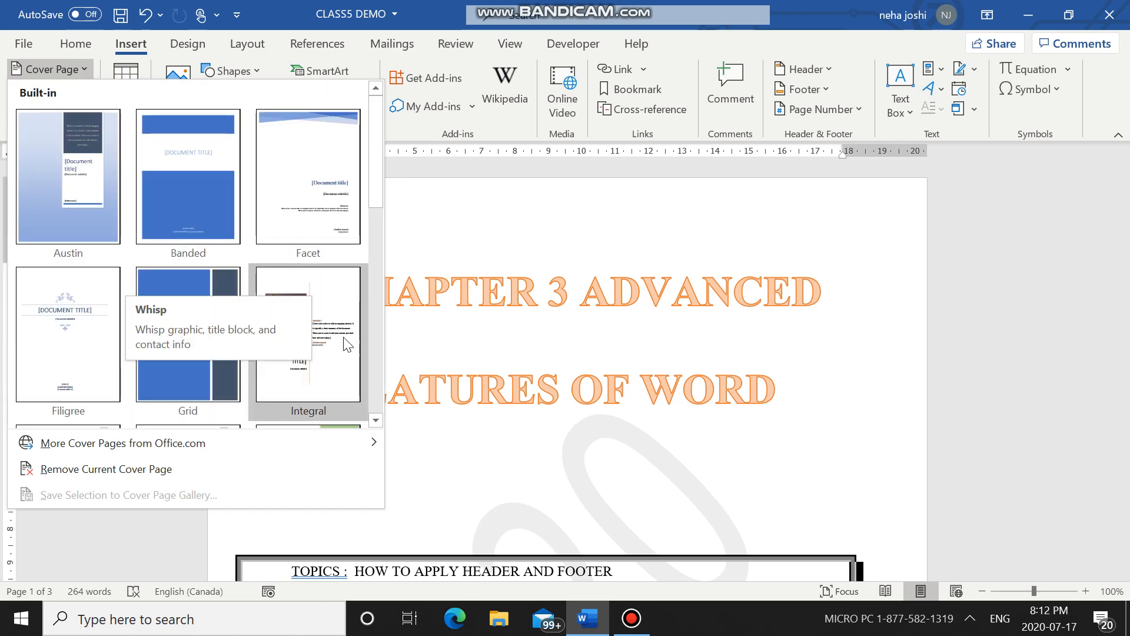
scroll(306, 329, "down", 3)
scroll(329, 342, "down", 2)
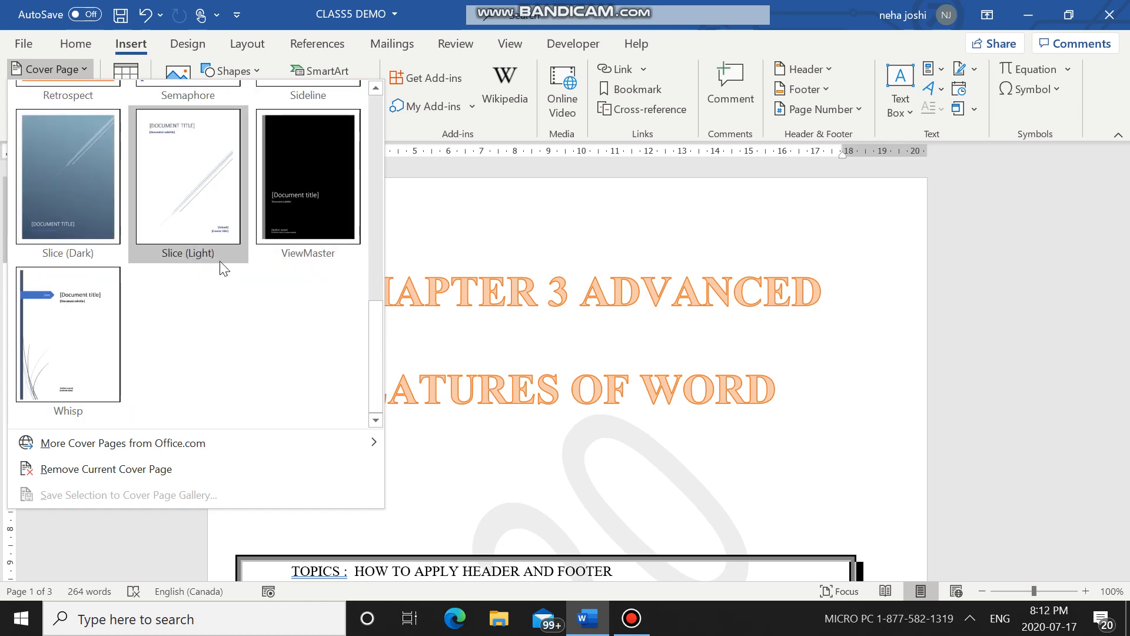
scroll(220, 260, "up", 5)
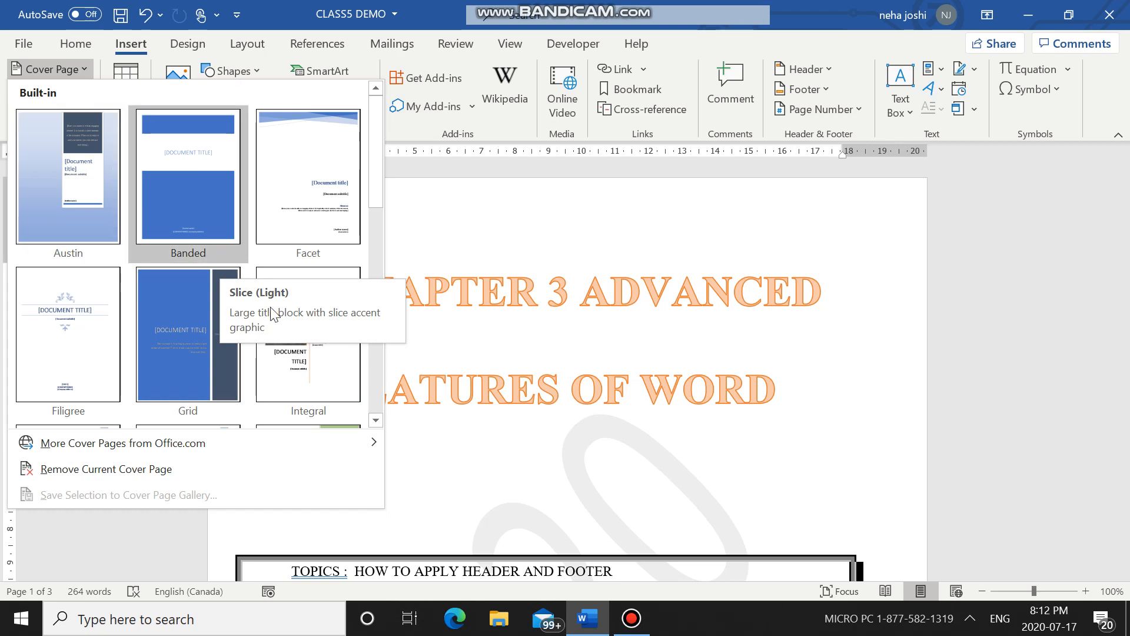
scroll(272, 393, "down", 5)
left_click(321, 359)
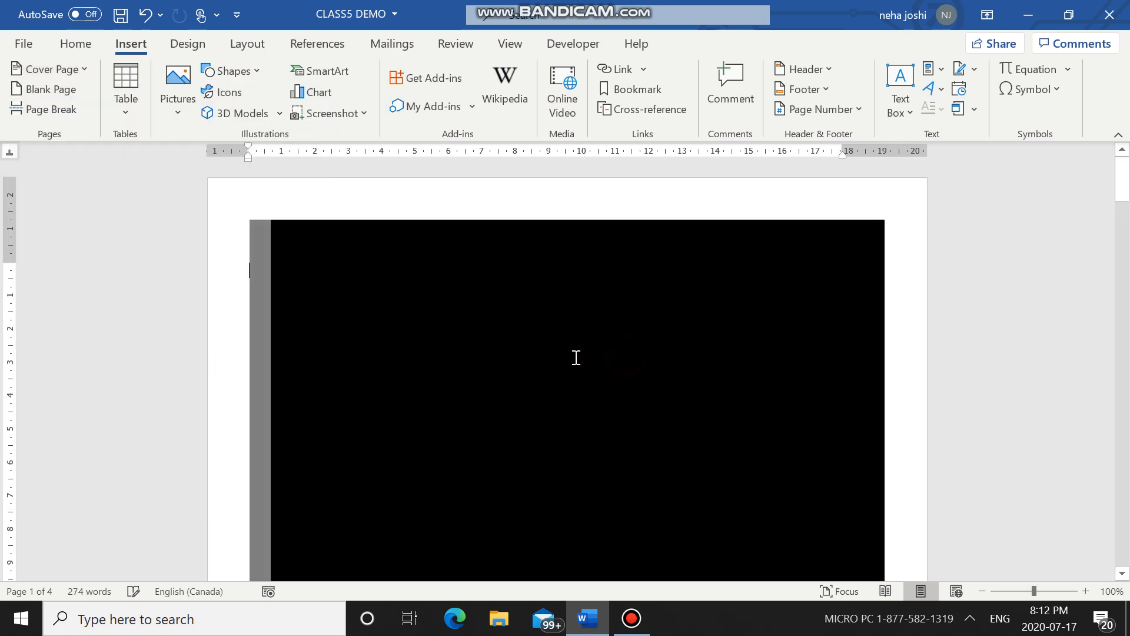
Undo the ViewMaster cover page insertion, insert the built-in Banded cover page instead and check it against the chapter page
left_click(399, 336)
key("ctrl+z")
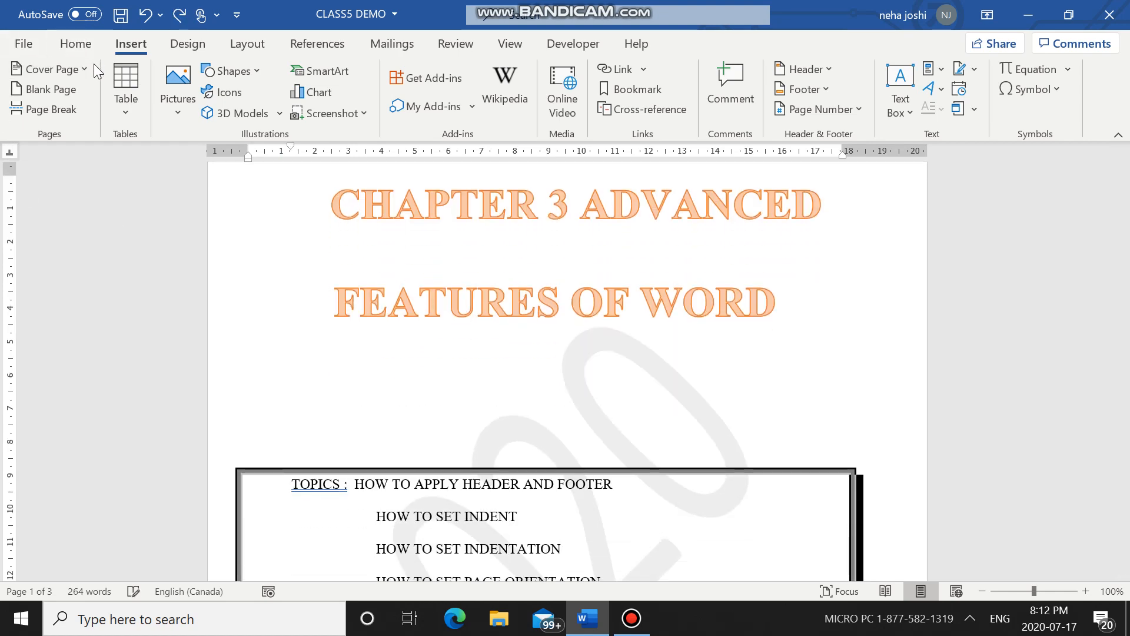
left_click(86, 70)
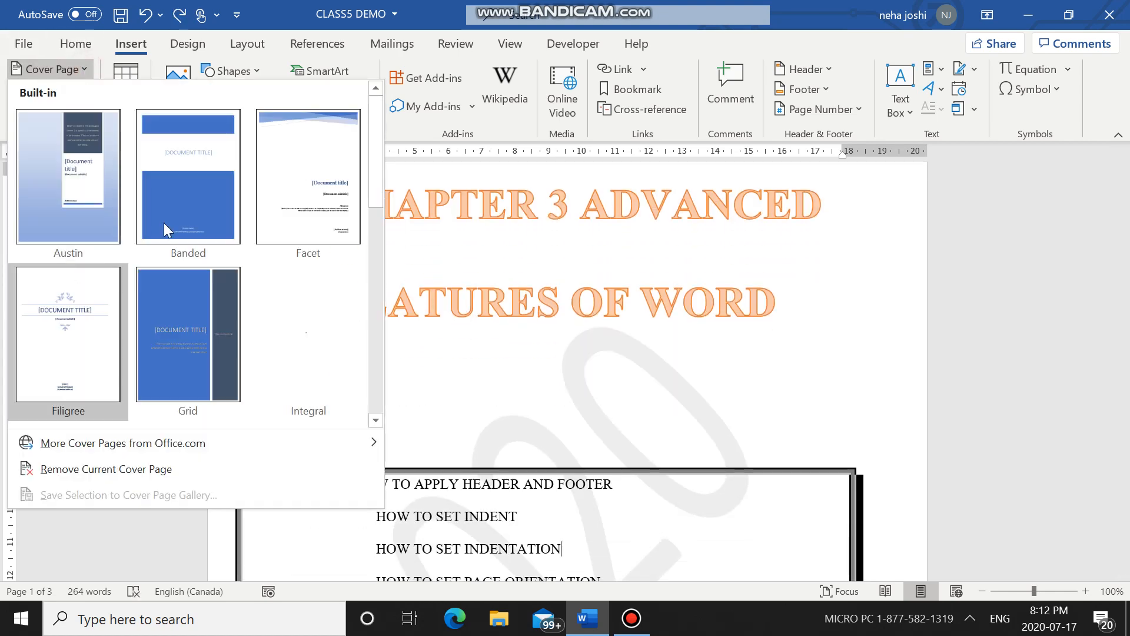
left_click(180, 214)
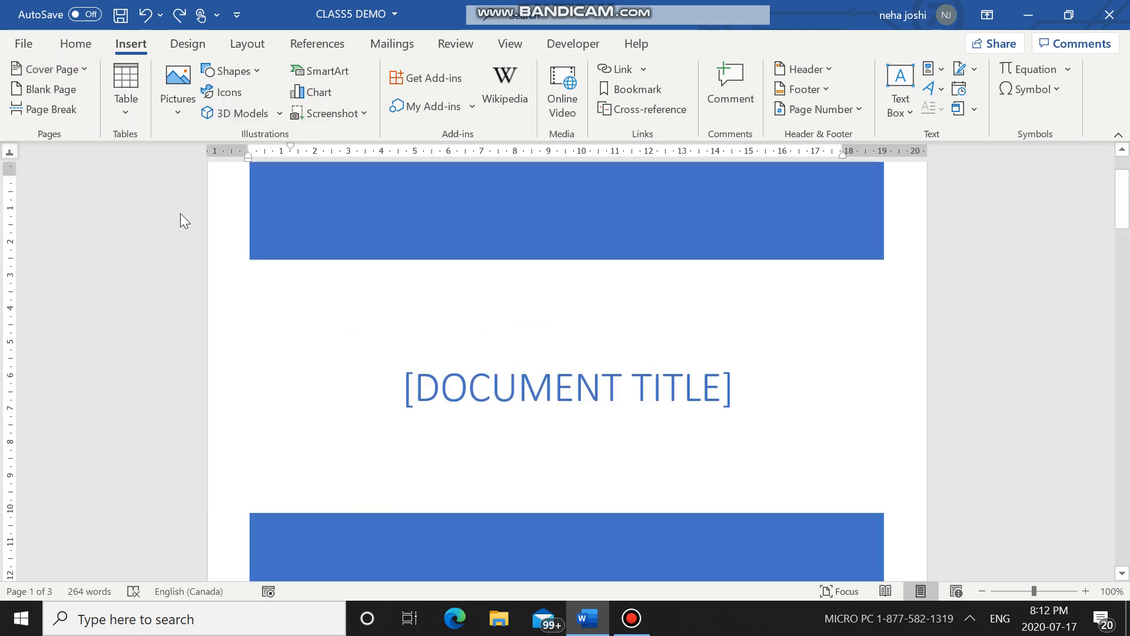
scroll(858, 377, "down", 3)
scroll(859, 377, "down", 10)
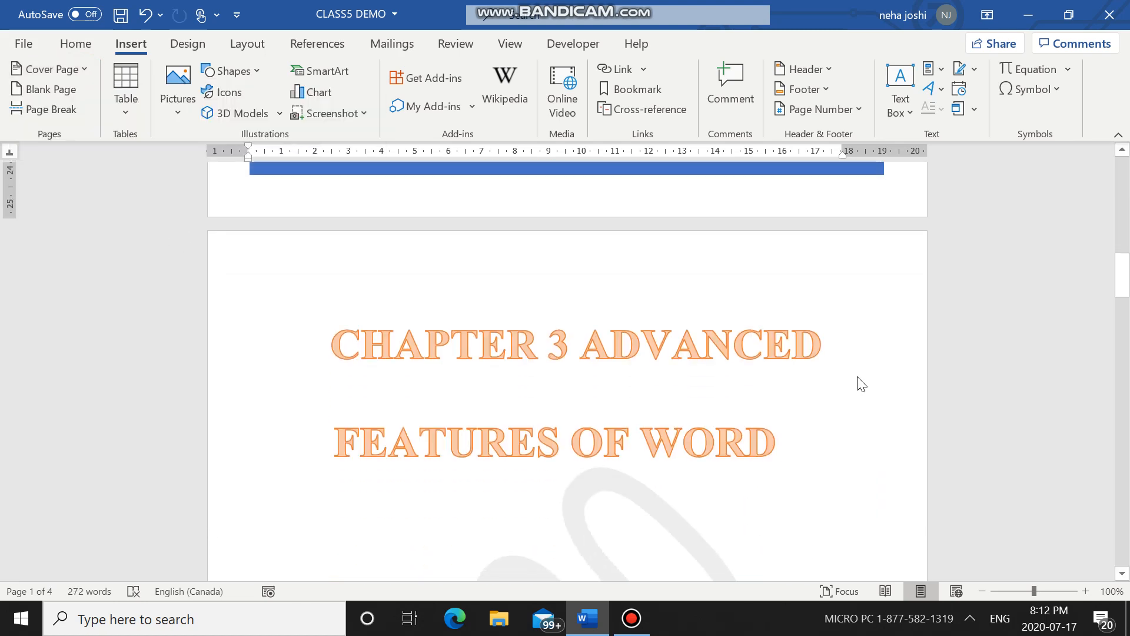
scroll(858, 377, "up", 12)
scroll(858, 377, "up", 2)
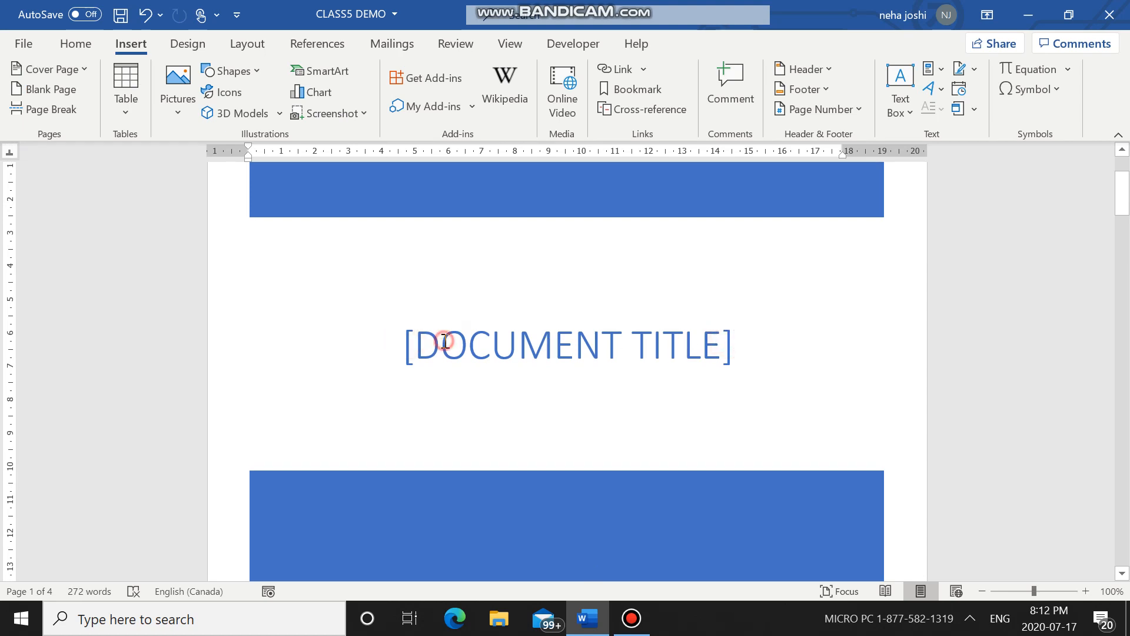
Replace the document title placeholder on the cover page with ADVANCED FEATURES OF WORD PROCESSOR
left_click(465, 346)
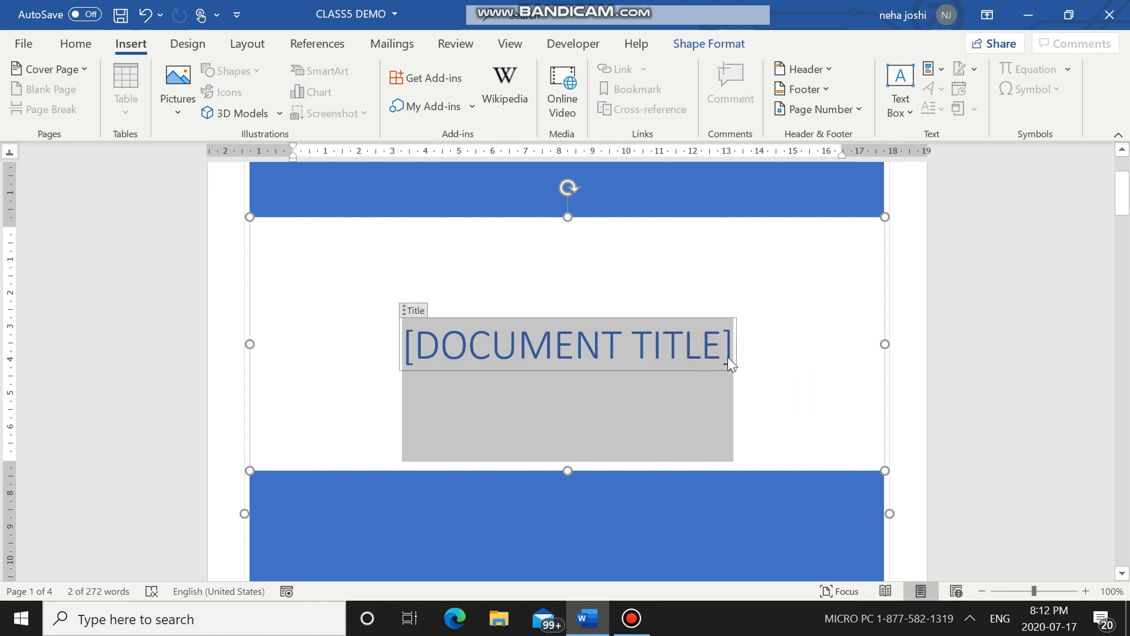
key("BackSpace")
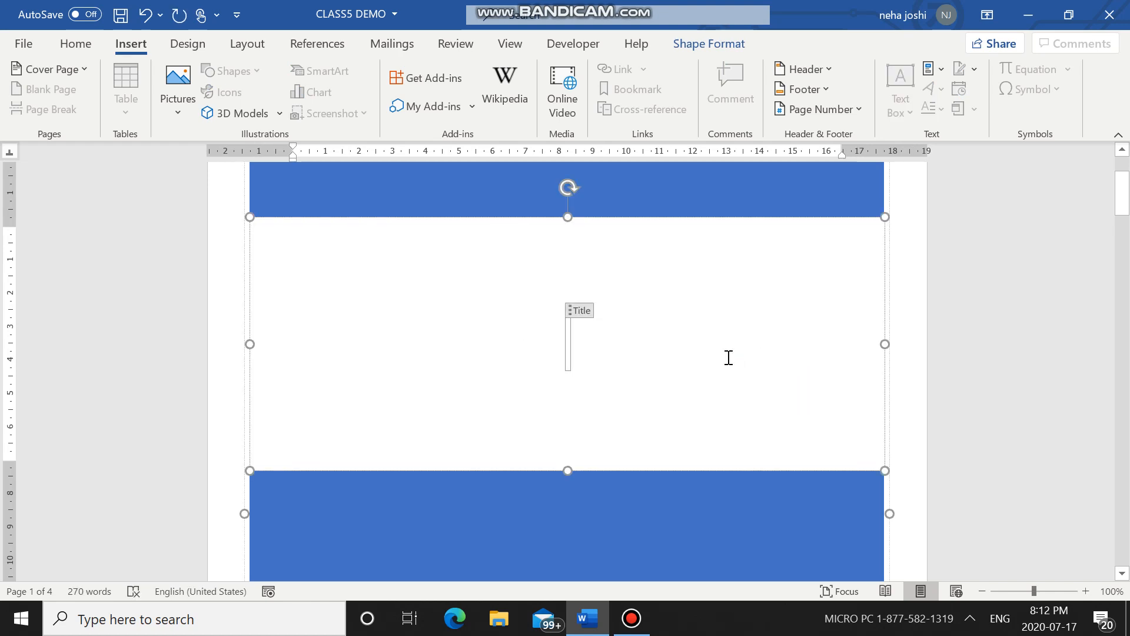
type("ADVANCED")
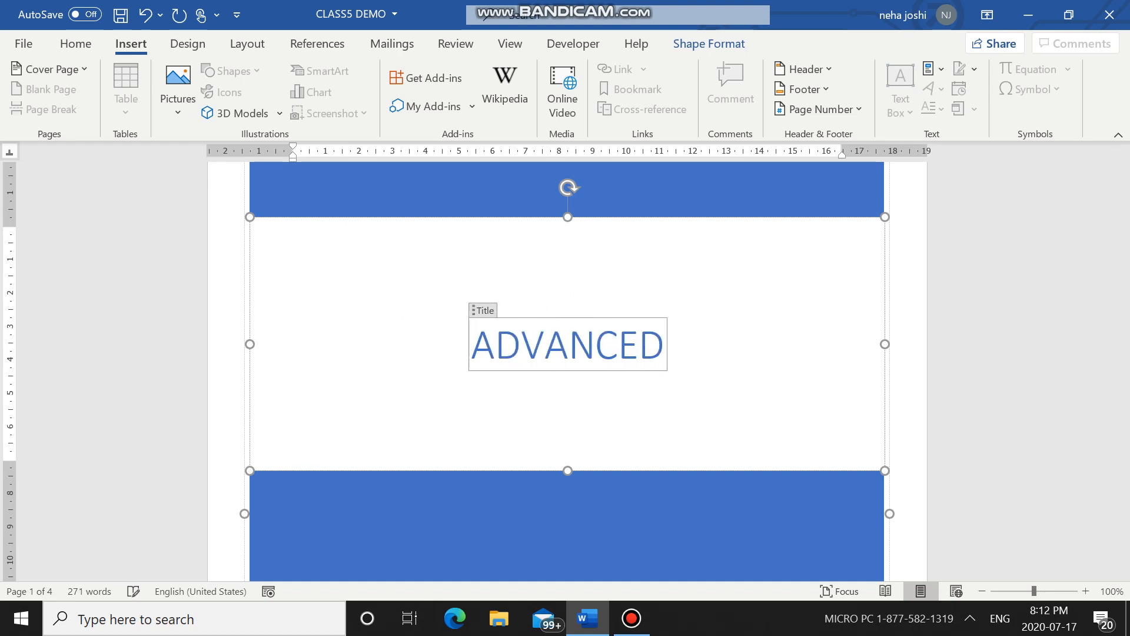
type(" FEATR")
key("BackSpace")
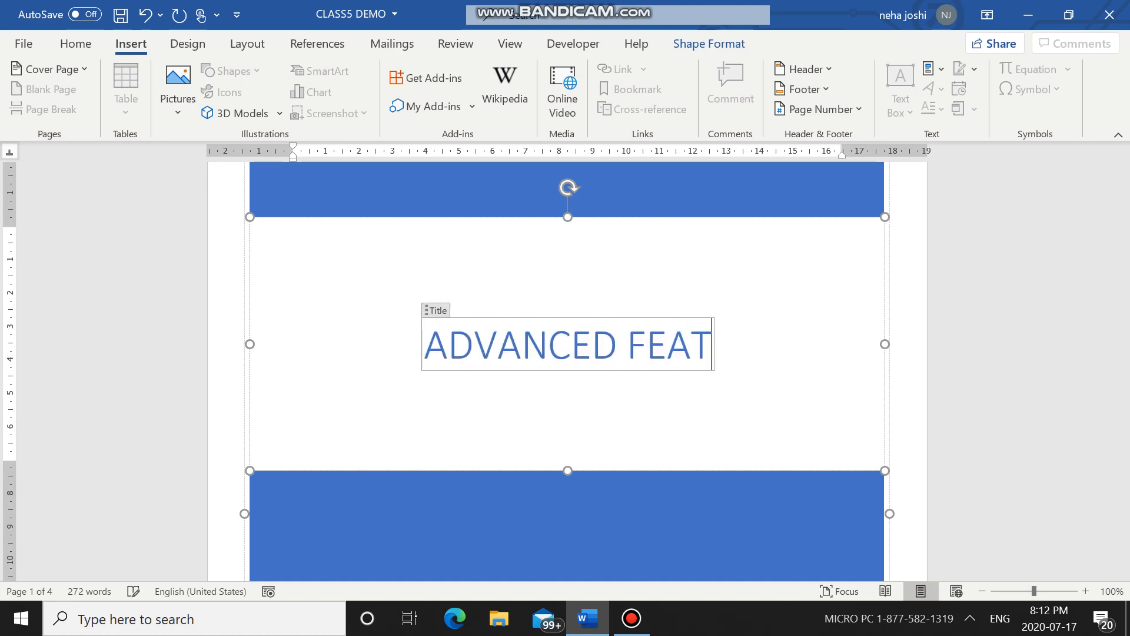
type("URES OF ")
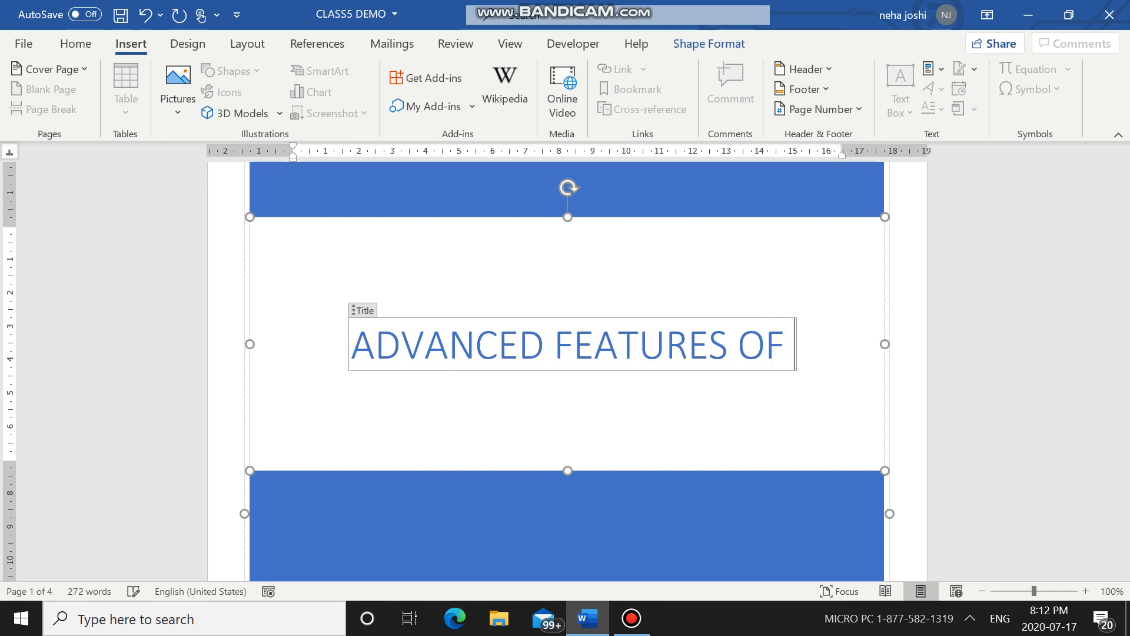
type("WORD PROCESSOR")
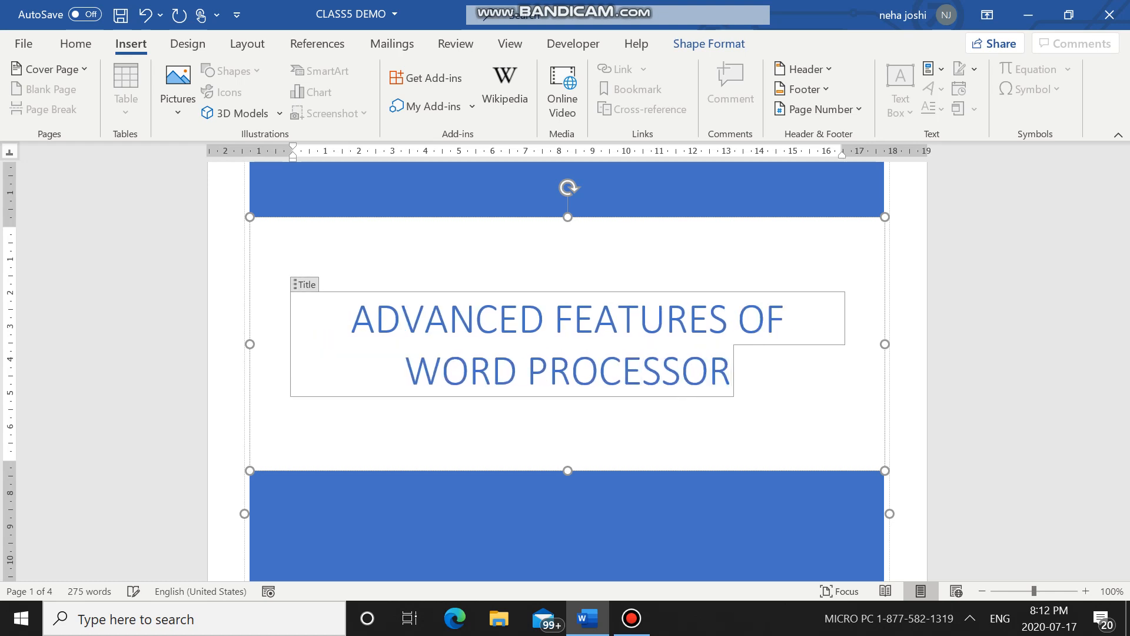
Fill in the company name as MCS UNA and the company address as UNA at the foot of the cover page
scroll(567, 365, "down", 8)
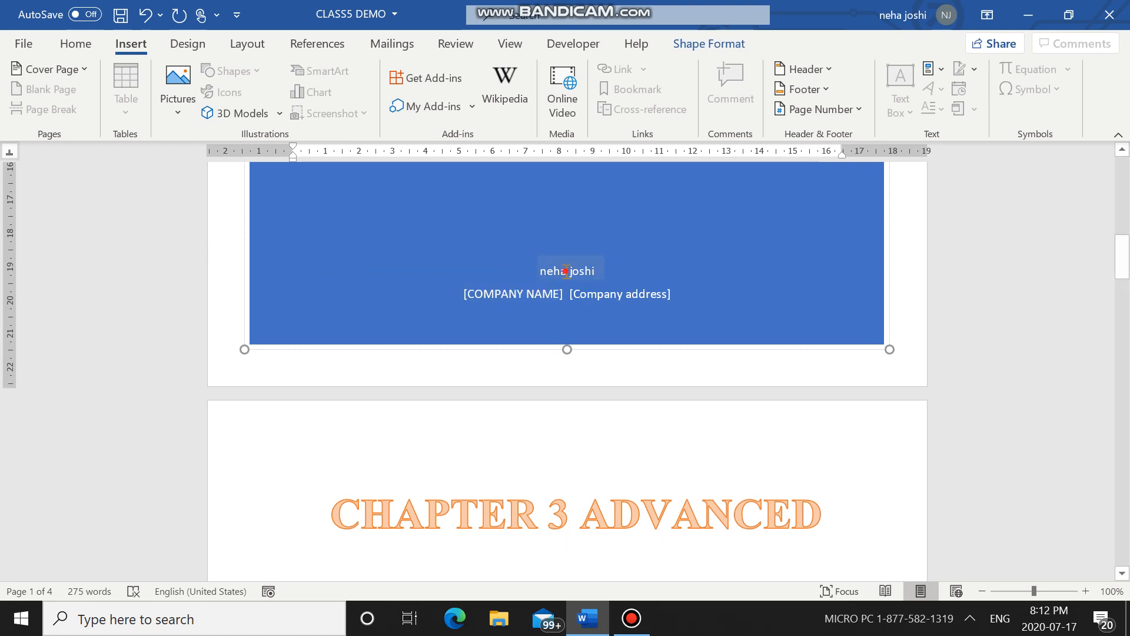
left_click(565, 271)
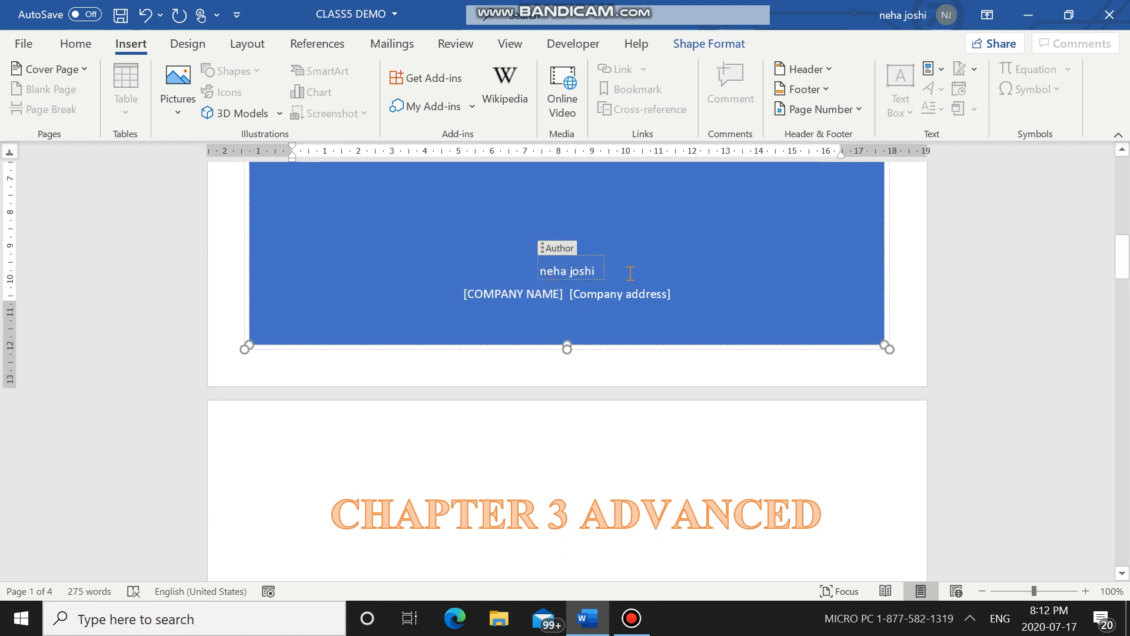
left_click(518, 294)
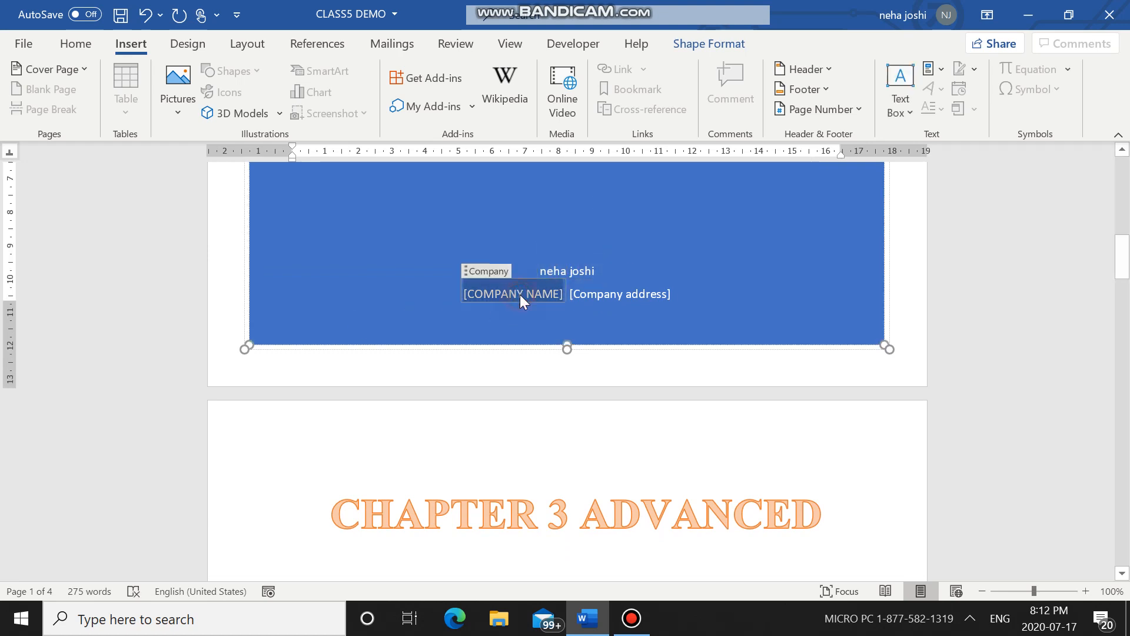
type("M")
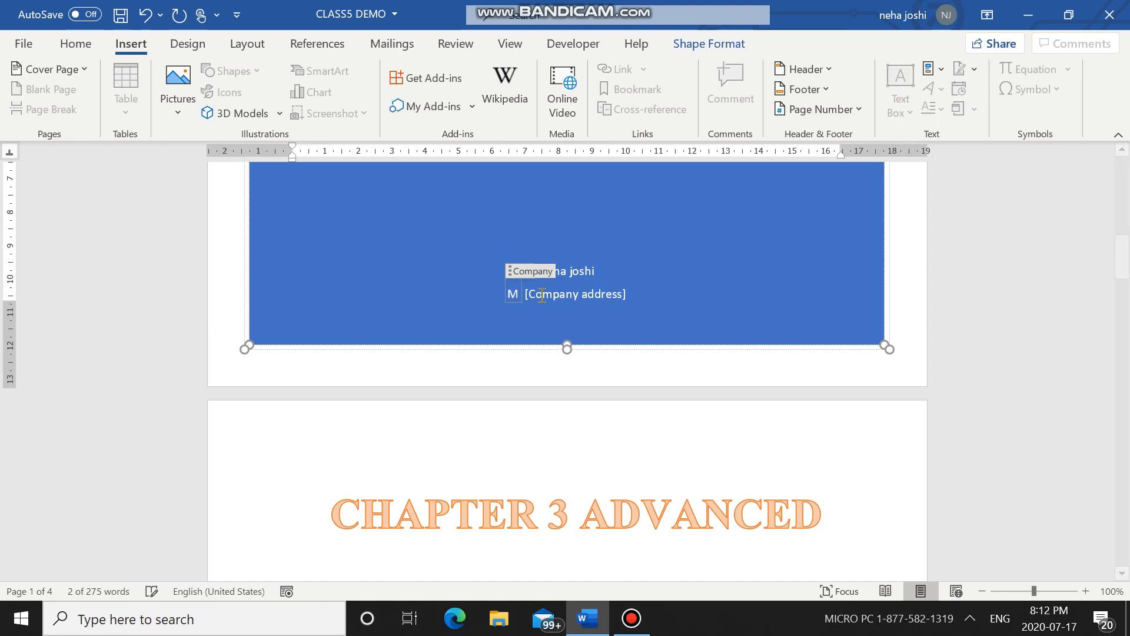
type("CS UNA")
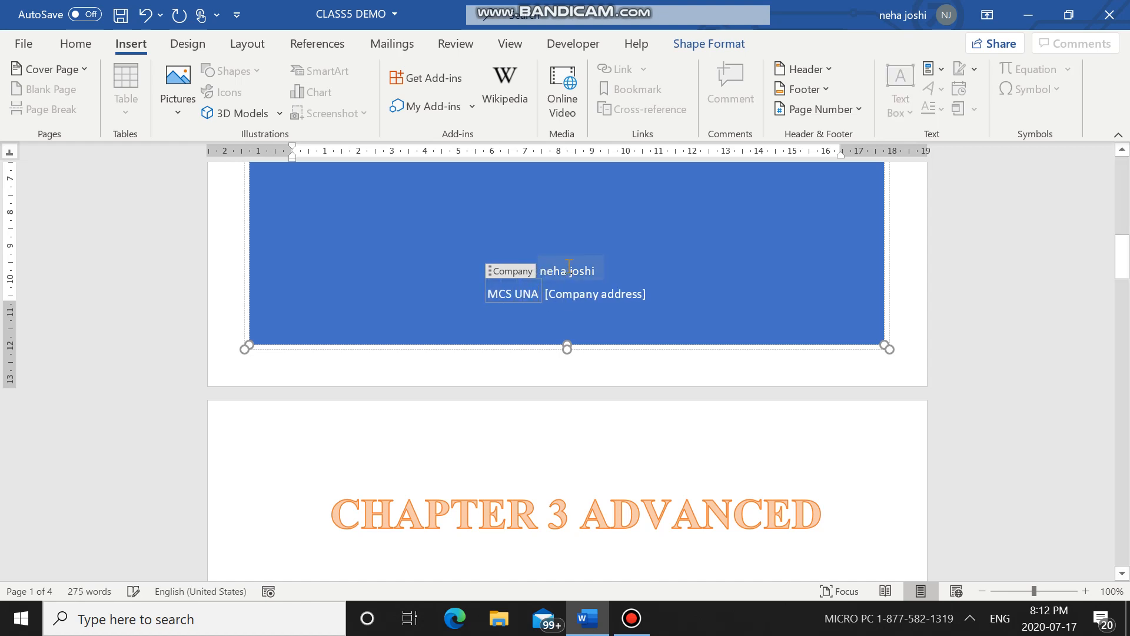
left_click(569, 301)
type("UNA")
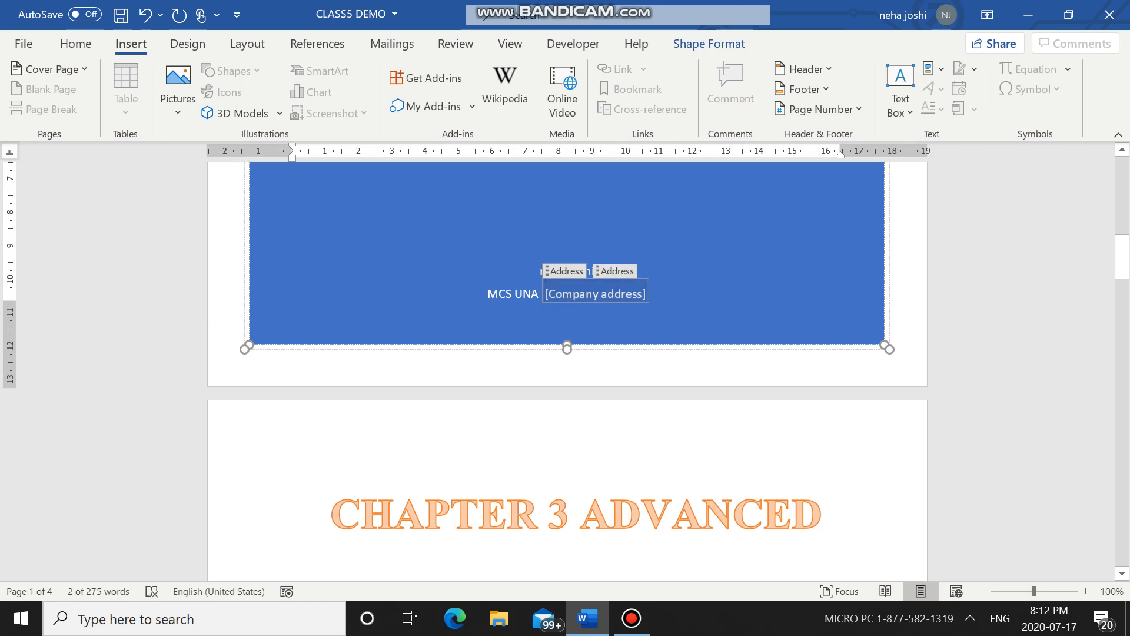
Shorten the company name on the cover page to MCS by deleting the repeated UNA
key("Left")
key("Left")
key("Left")
key("Left")
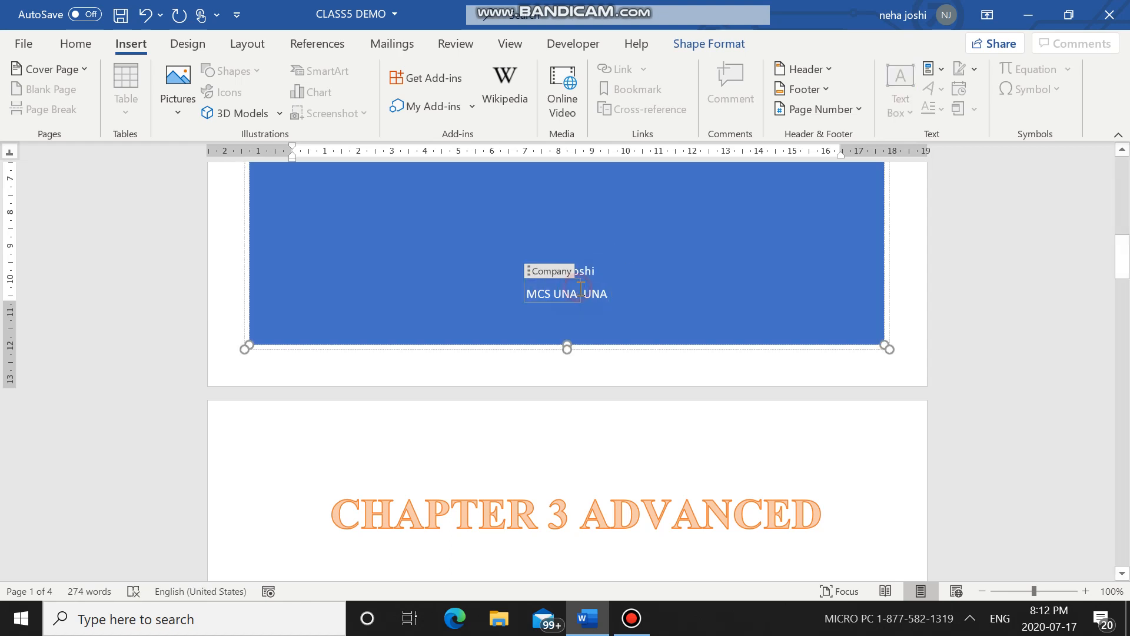
key("BackSpace")
key("BackSpace")
key("BackSpace")
key("BackSpace")
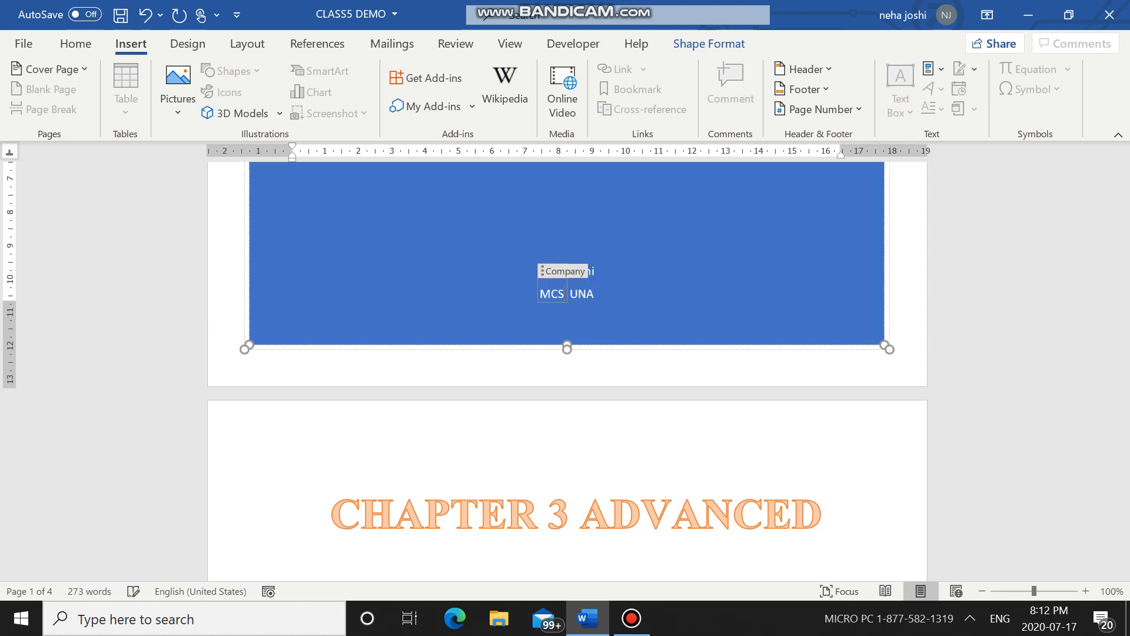
left_click(612, 303)
left_click(606, 293)
Review the filled-in Banded cover page from its title to the company details and the start of the following page
scroll(617, 293, "up", 1)
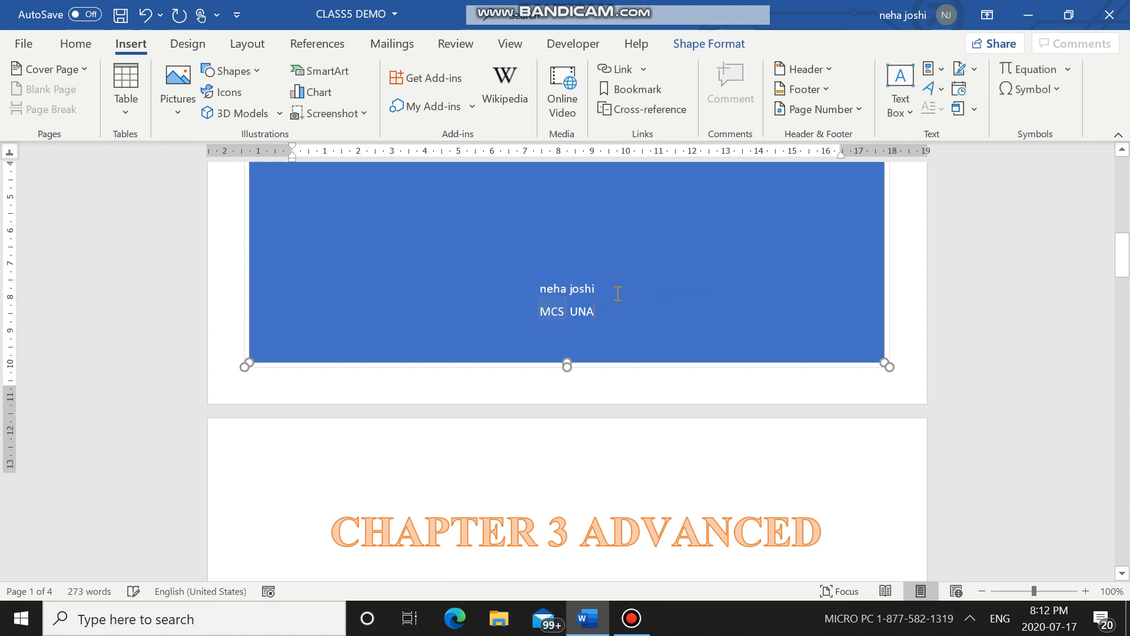
scroll(618, 293, "up", 10)
scroll(618, 293, "down", 6)
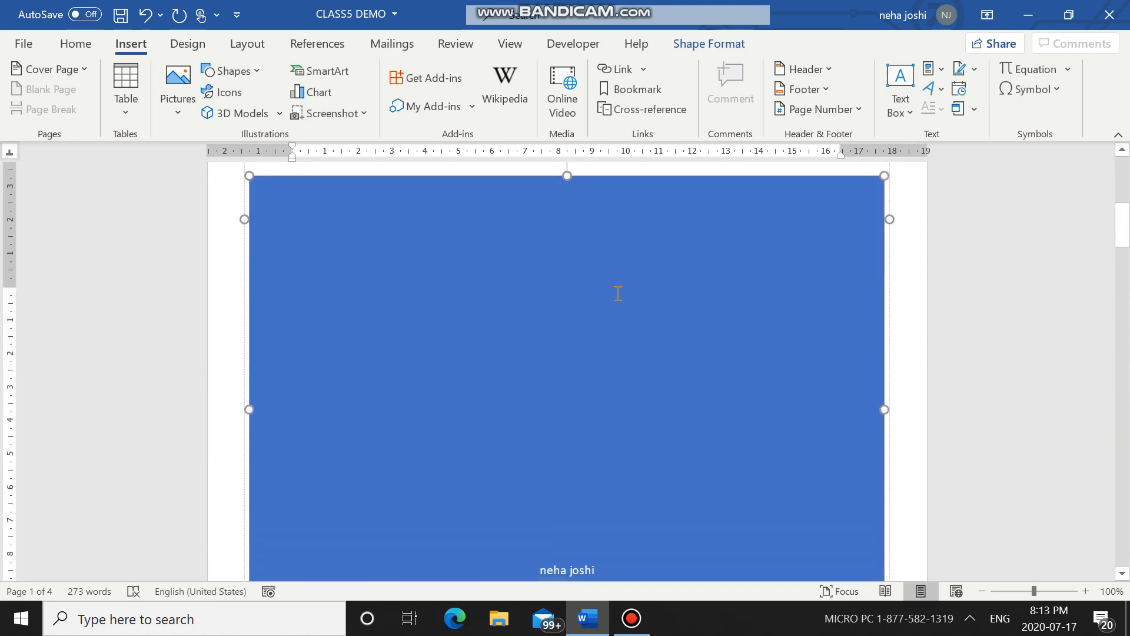
scroll(618, 293, "up", 2)
scroll(618, 293, "down", 8)
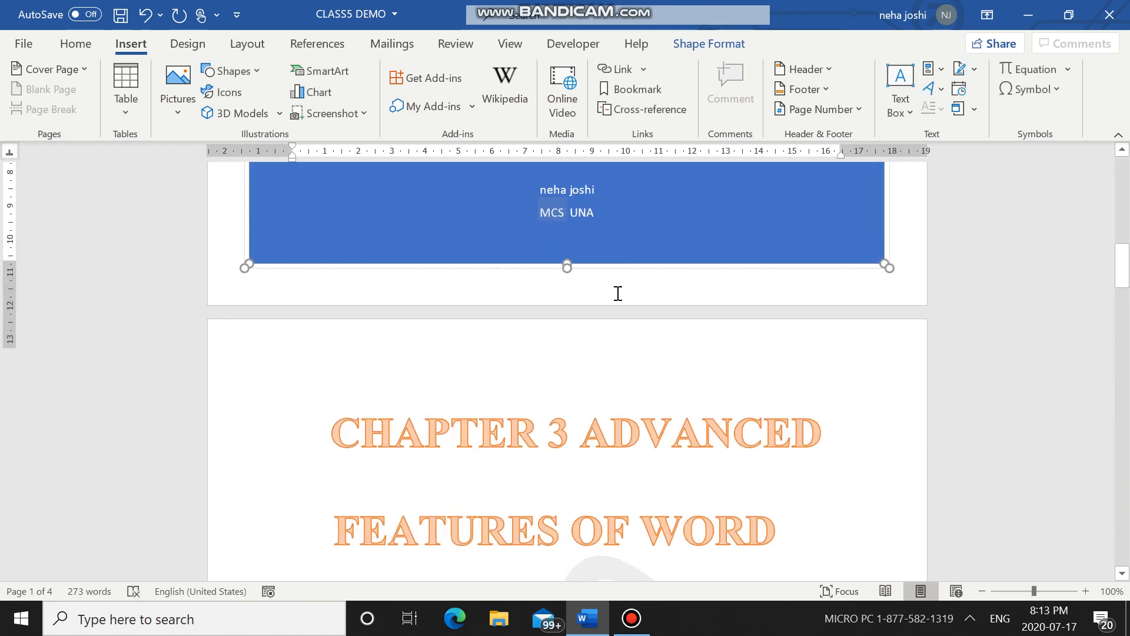
scroll(618, 294, "up", 12)
scroll(617, 294, "up", 1)
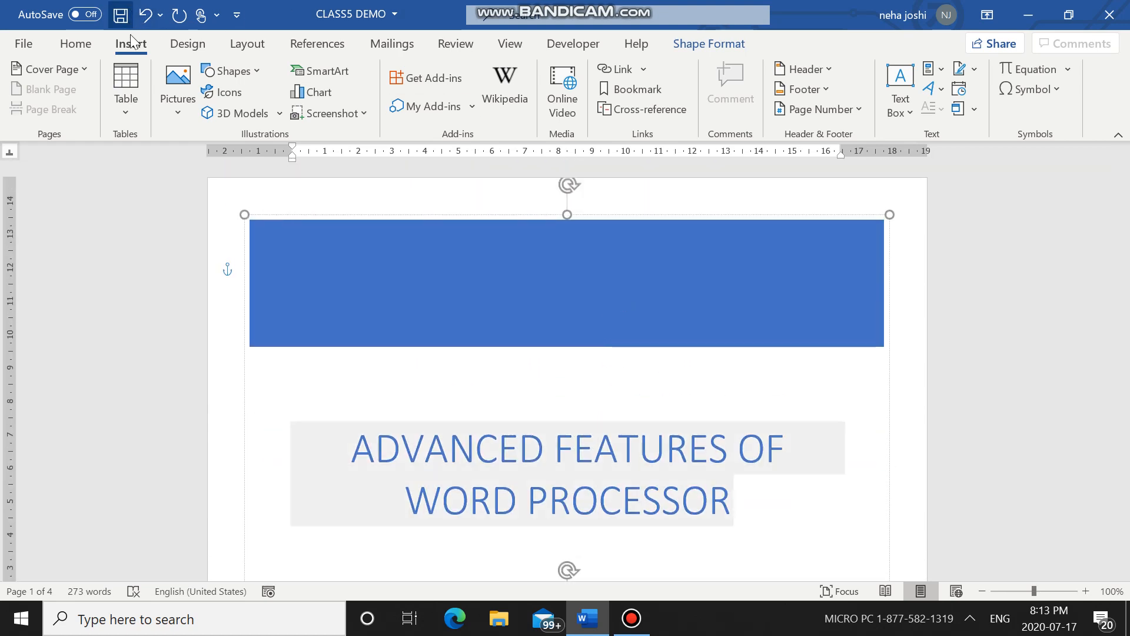
Show the built-in cover page designs once more, then close the CLASS5 DEMO document and save its changes
left_click(59, 70)
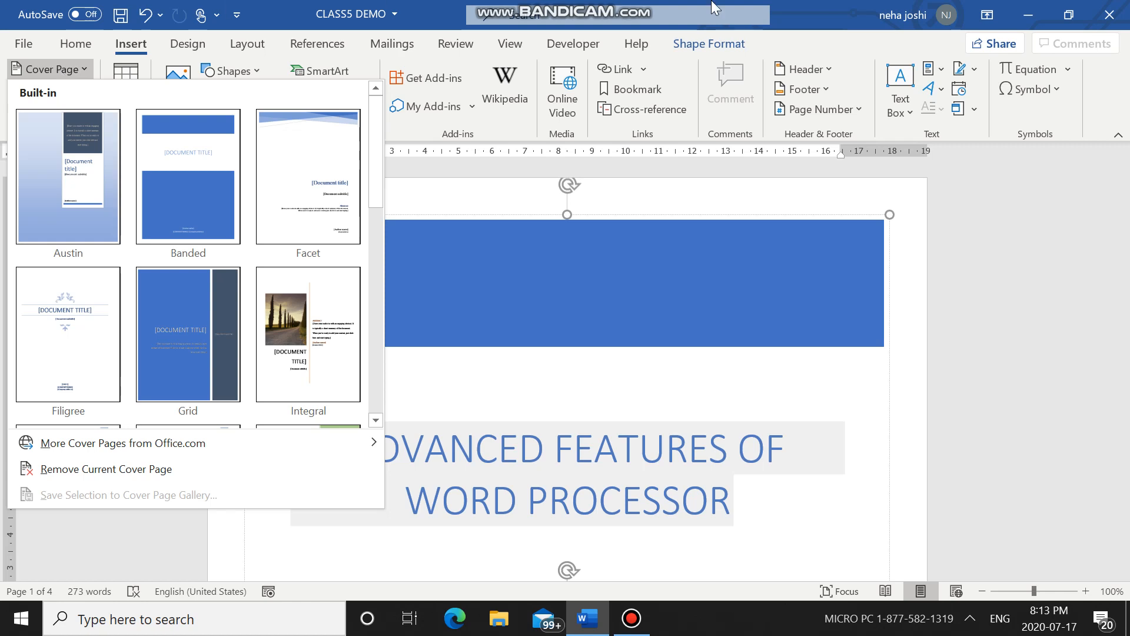
left_click(1110, 15)
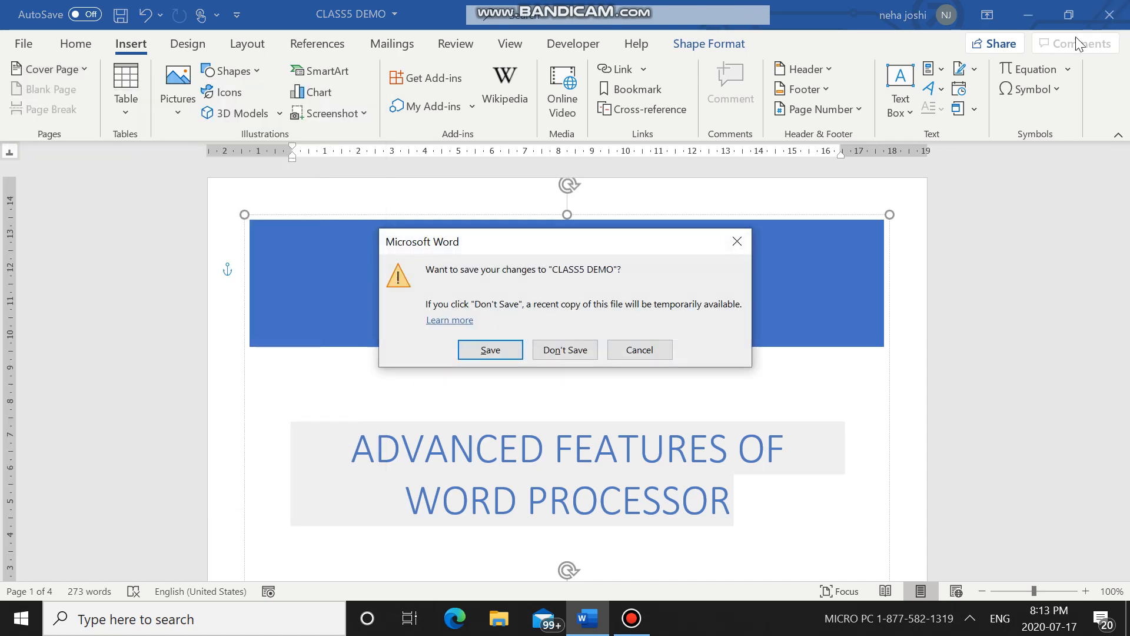
left_click(510, 351)
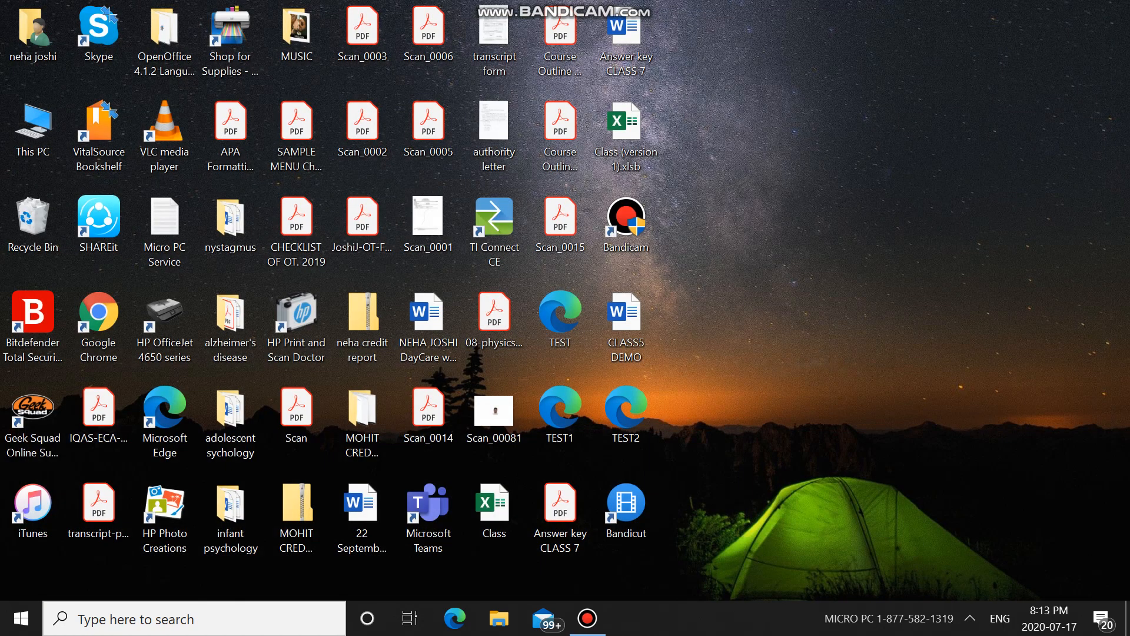
left_click(565, 506)
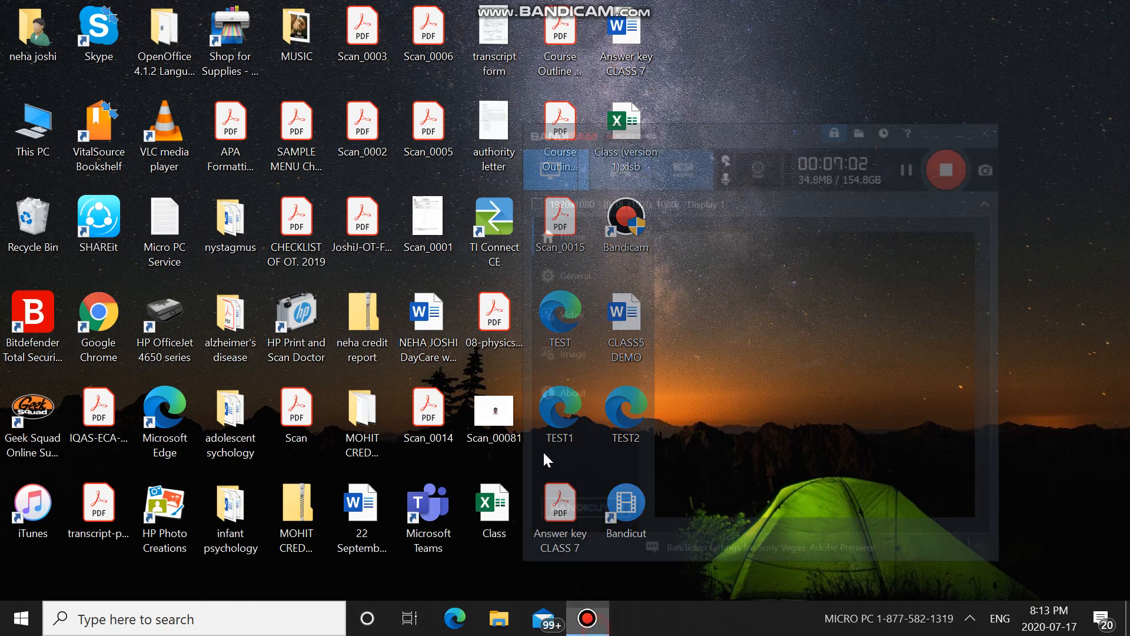